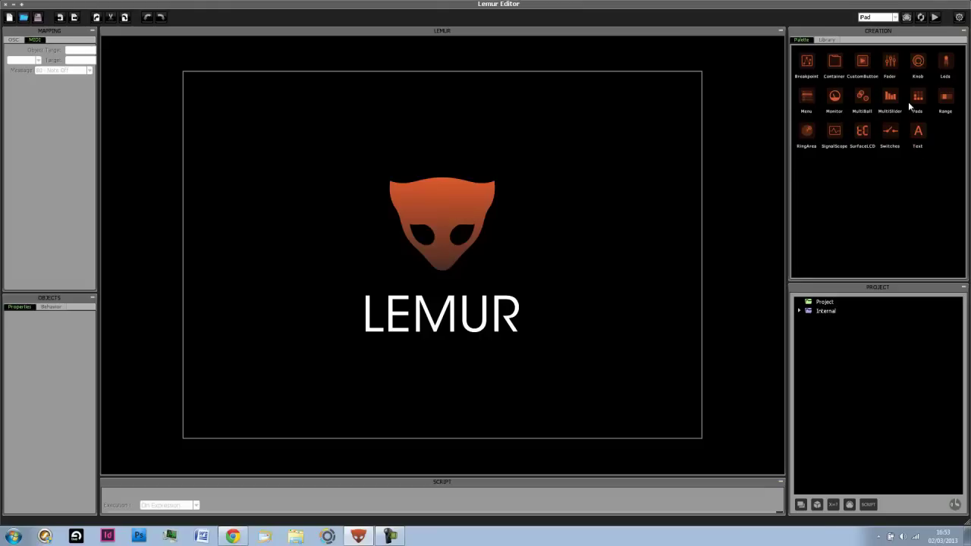
Step: Add a Pads object, move it to the lower left, and set its Columns to 12
left_click(299, 227)
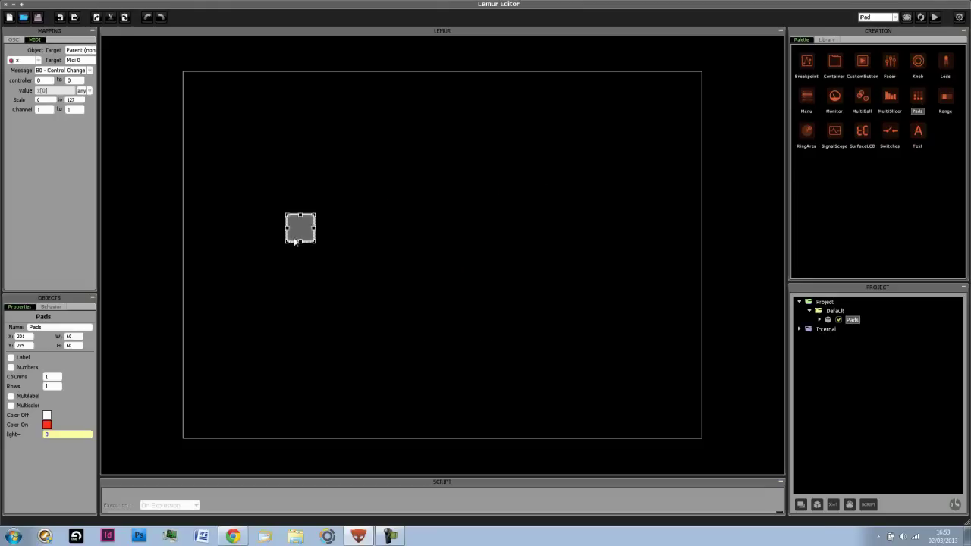
left_click_drag(299, 228, 208, 350)
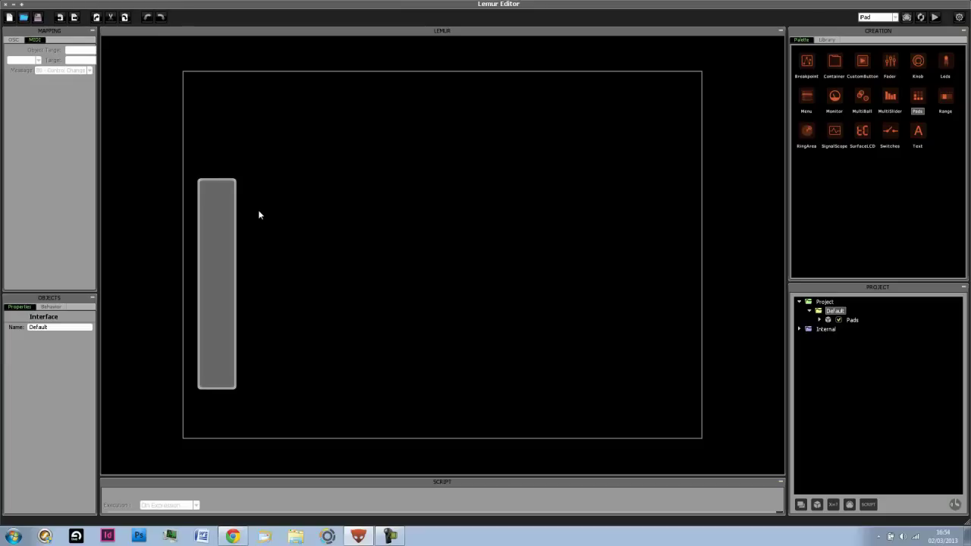
left_click(221, 217)
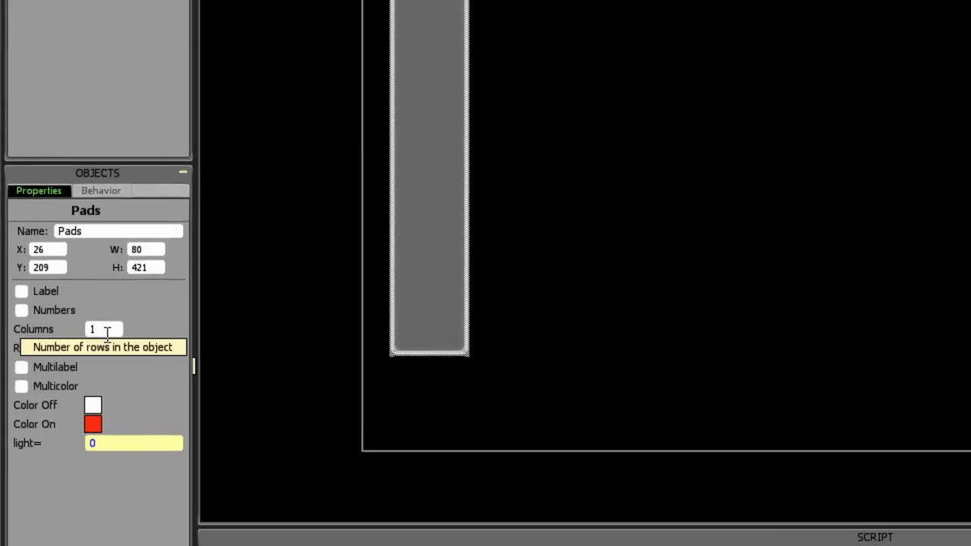
double_click(107, 332)
type("12")
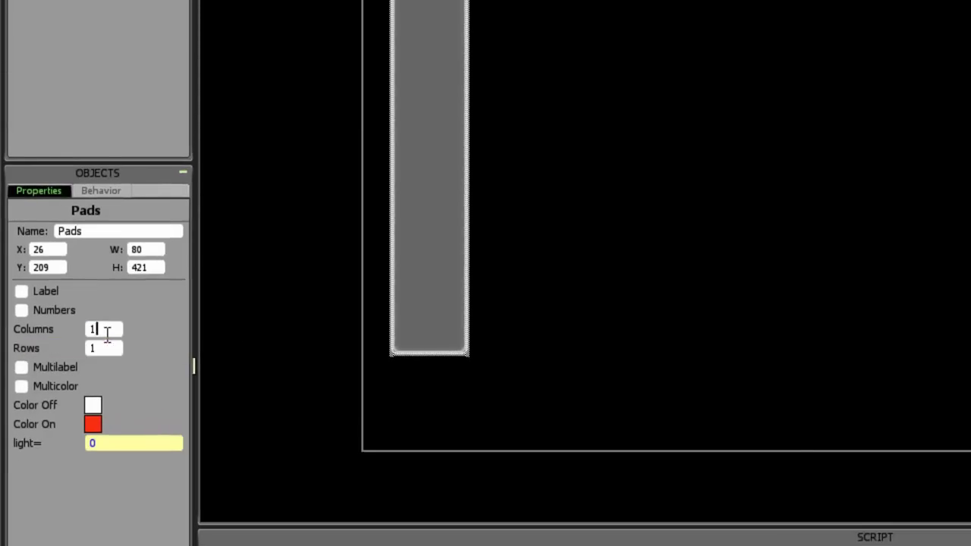
left_click(574, 243)
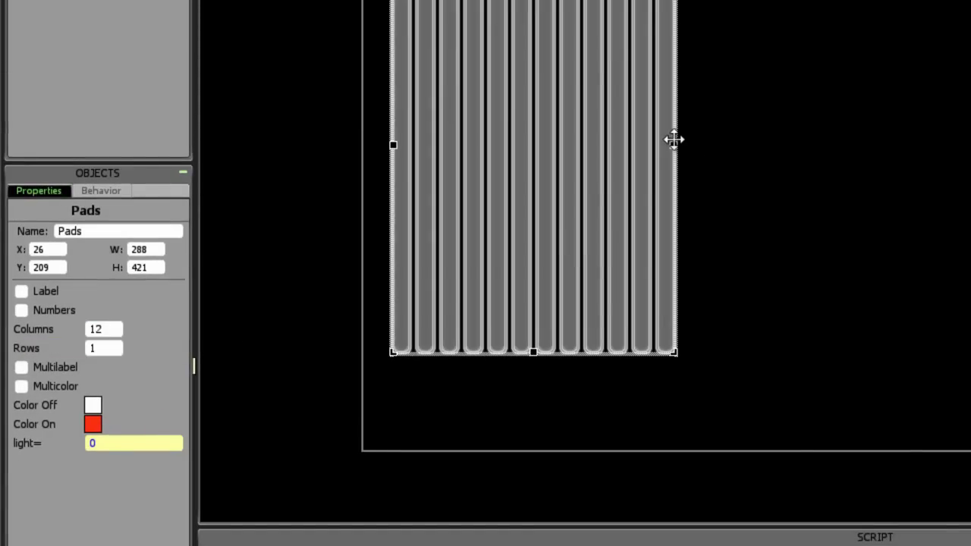
Step: Stretch the 12-pad row to width 972 across the canvas, lower it and make it taller
left_click_drag(674, 145, 970, 183)
left_click_drag(856, 244, 844, 289)
left_click(593, 109)
left_click(511, 137)
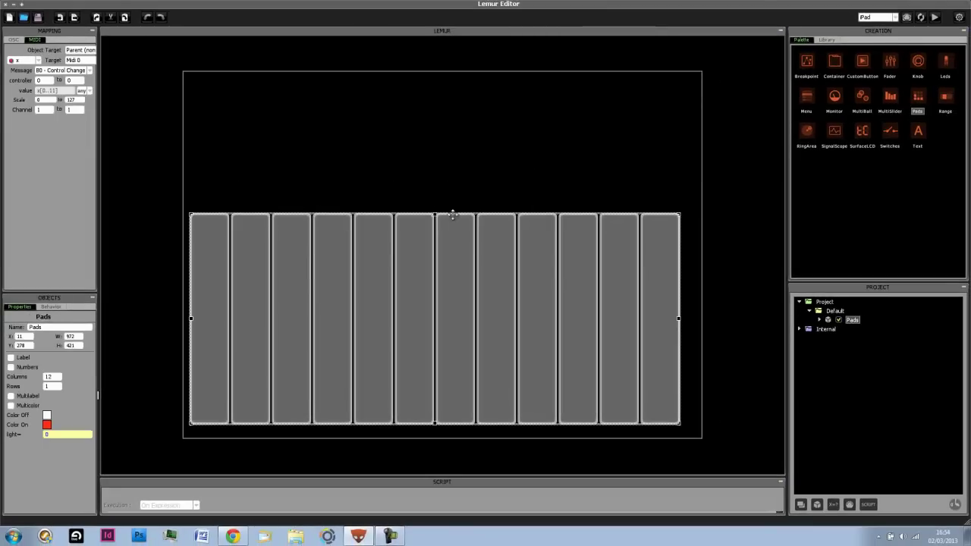
left_click_drag(437, 213, 437, 191)
left_click(383, 187)
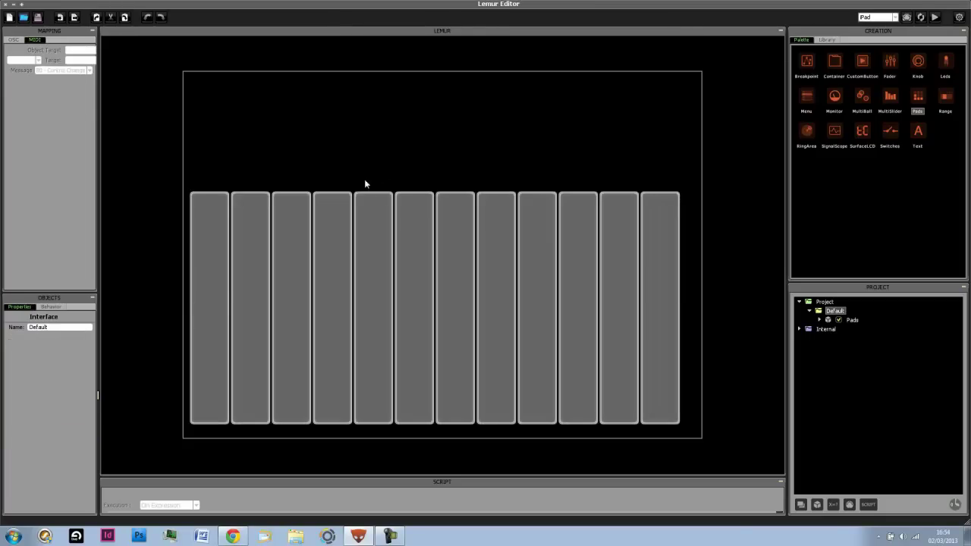
Step: Test the pads by sweeping across them, then set their MIDI message to 90 - Note On
left_click(223, 288)
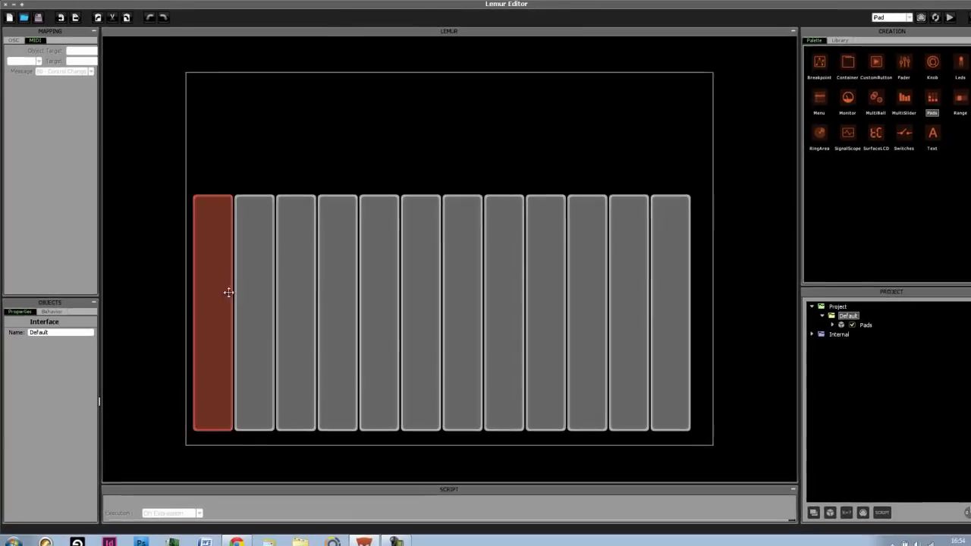
mouse_move(228, 292)
left_mouse_down()
mouse_move(664, 303)
mouse_move(209, 303)
mouse_move(392, 288)
mouse_move(678, 288)
left_mouse_up()
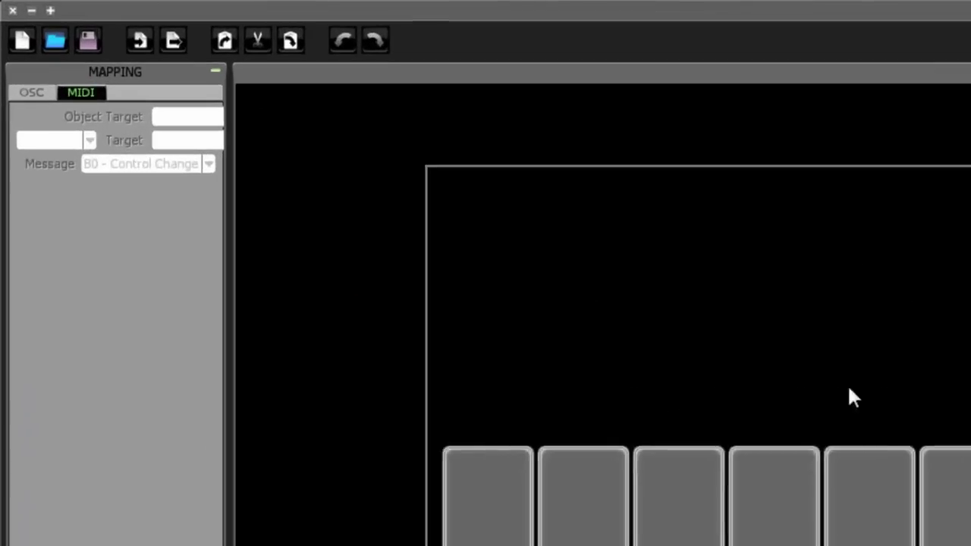
left_click(501, 303)
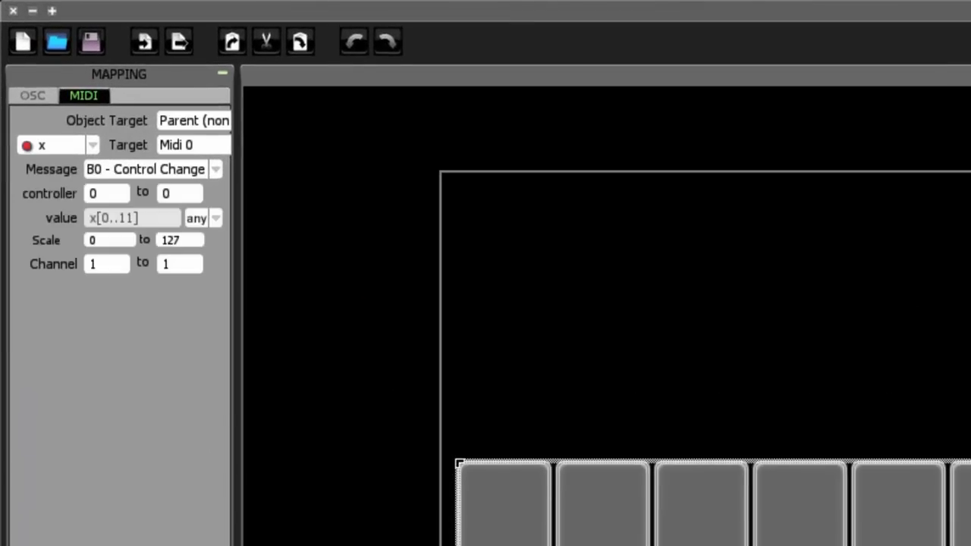
left_click(162, 168)
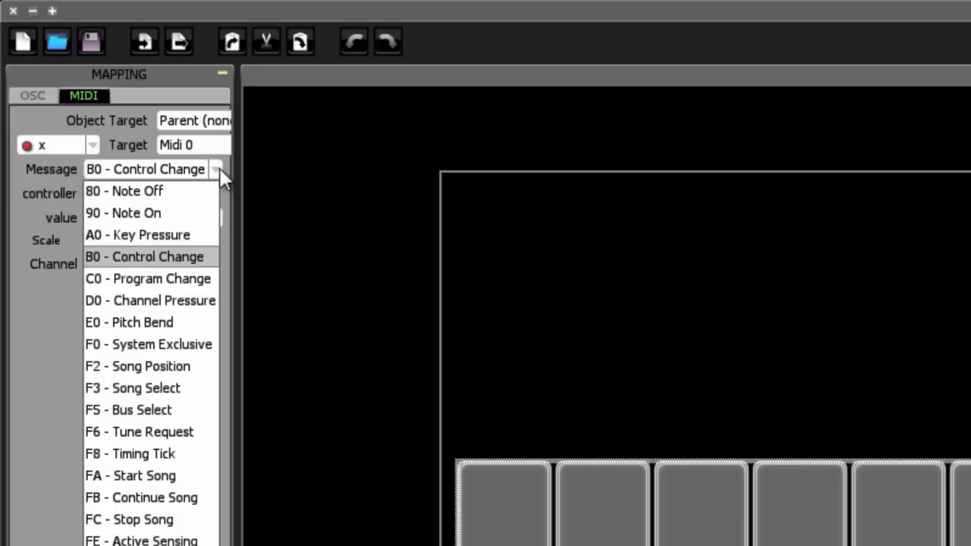
left_click(175, 213)
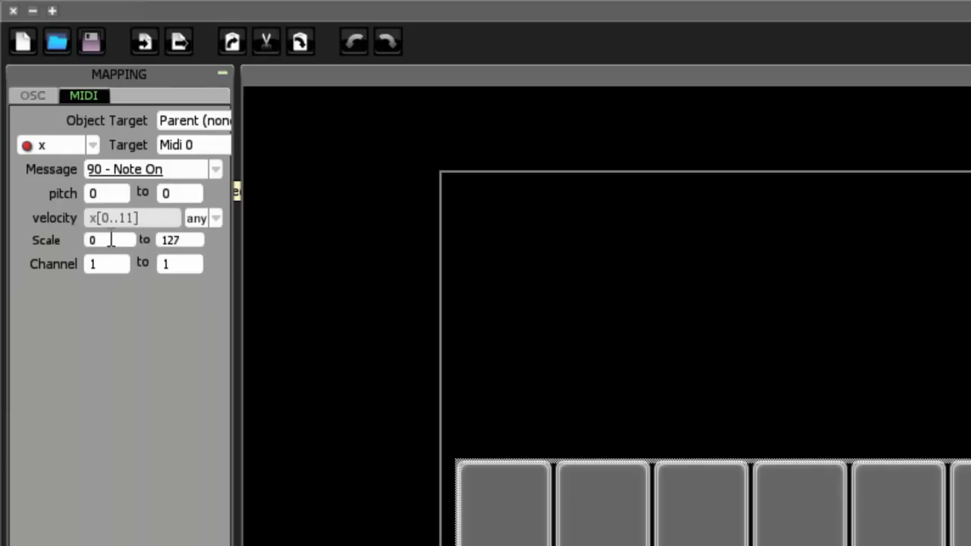
Step: Set the Note On pitch range to 60–71 and nudge the pads row slightly right and up
left_click(108, 193)
type("60")
key("Tab")
type("71")
left_click_drag(459, 463, 483, 456)
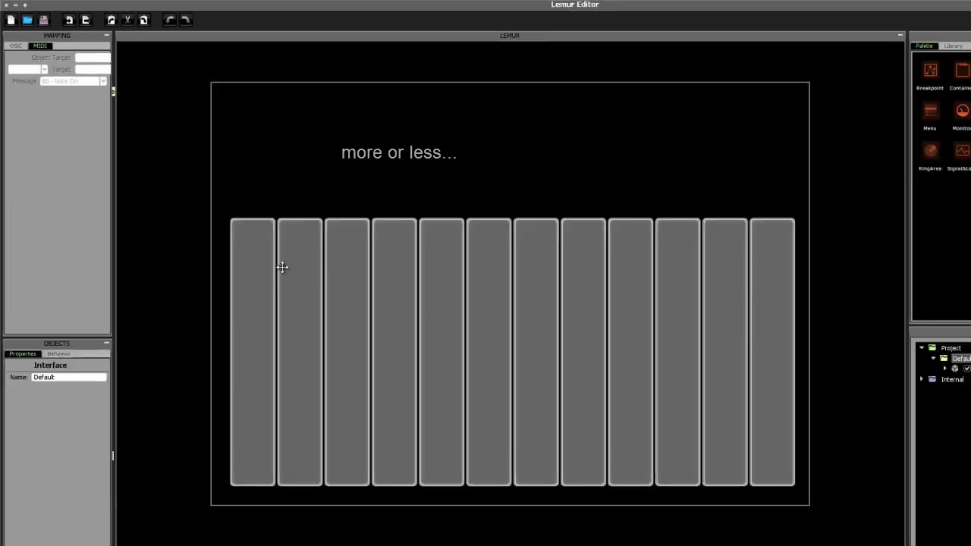
left_click(217, 258)
left_click(260, 263)
mouse_move(286, 264)
left_mouse_down()
mouse_move(666, 281)
mouse_move(233, 279)
mouse_move(730, 310)
mouse_move(364, 279)
left_mouse_up()
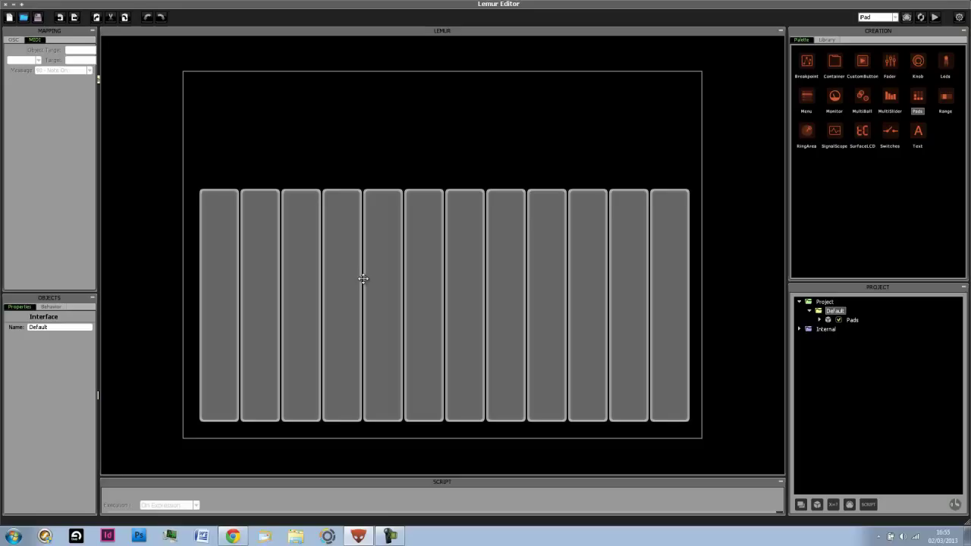
left_click(224, 327)
left_click(260, 334)
left_click(312, 337)
left_click(352, 332)
left_click(381, 324)
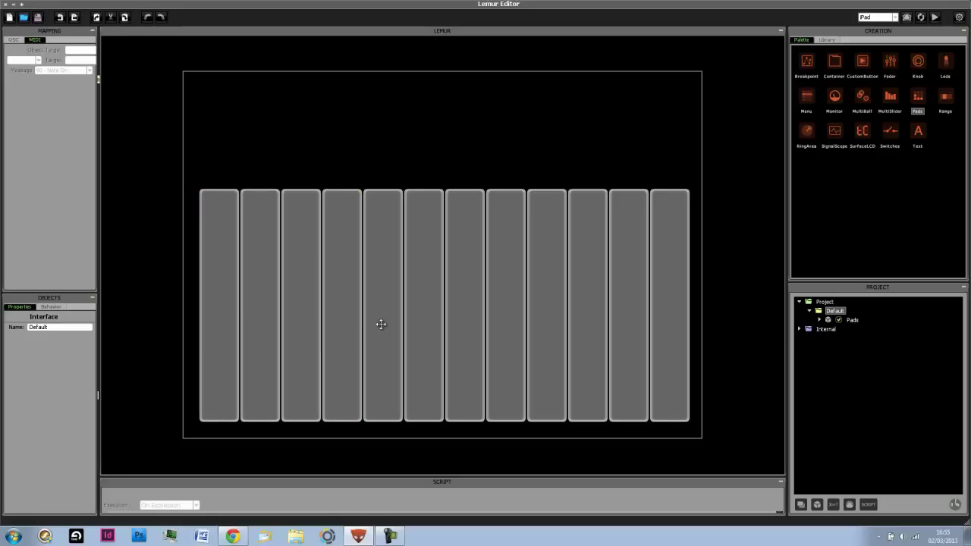
left_click(217, 310)
left_click(260, 315)
left_click(343, 315)
left_click(548, 323)
left_click(657, 328)
left_click(631, 328)
left_click(412, 329)
left_click(304, 325)
left_click(230, 319)
left_click(384, 325)
left_click(639, 332)
left_click(662, 332)
left_click(629, 331)
left_click(279, 319)
left_click(465, 216)
left_click(425, 164)
left_click(359, 228)
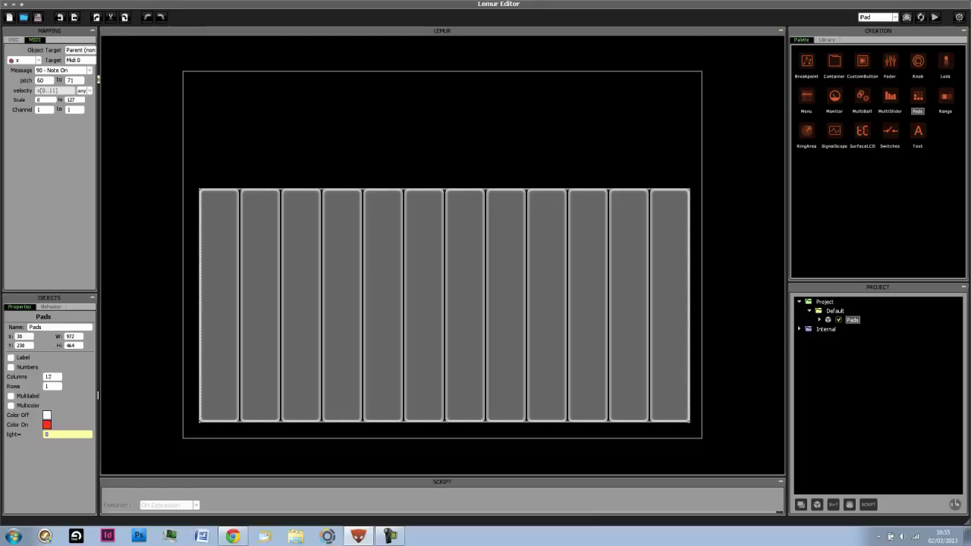
Step: Set the pad's Columns to 1 and narrow it to a single key width
key("BackSpace")
type("1")
key("Return")
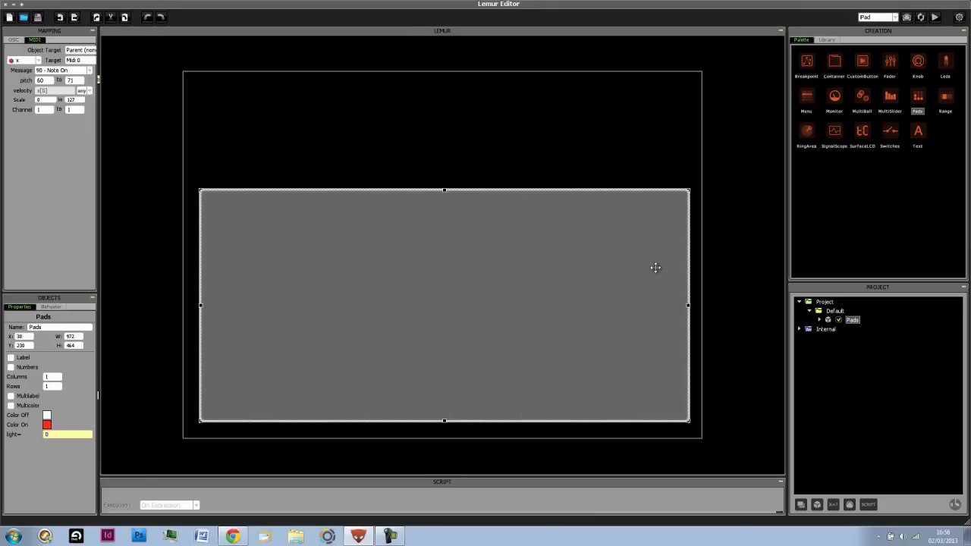
left_click_drag(688, 304, 243, 304)
Step: Copy the pad and paste four copies, placing each beside the previous one
key("ctrl+c")
key("ctrl+v")
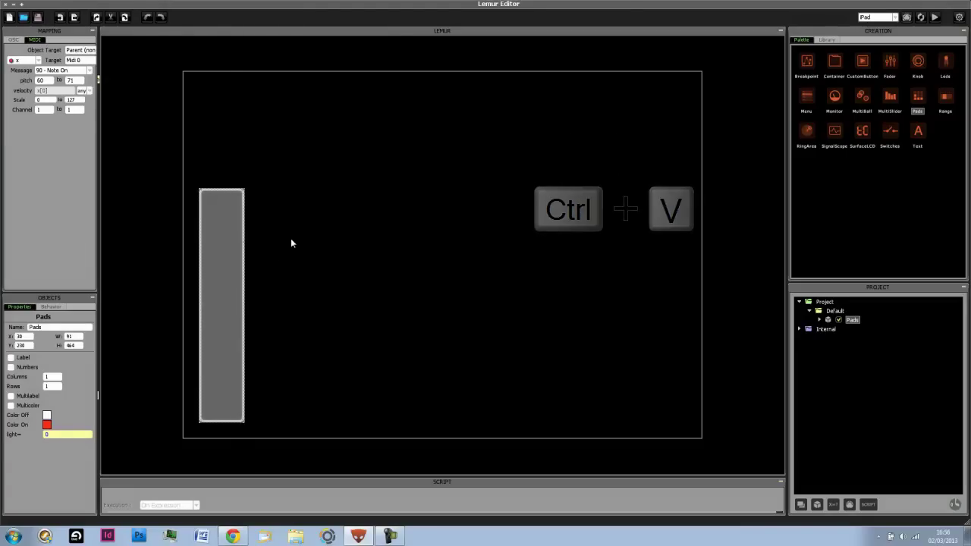
left_click_drag(207, 189, 268, 306)
key("ctrl+v")
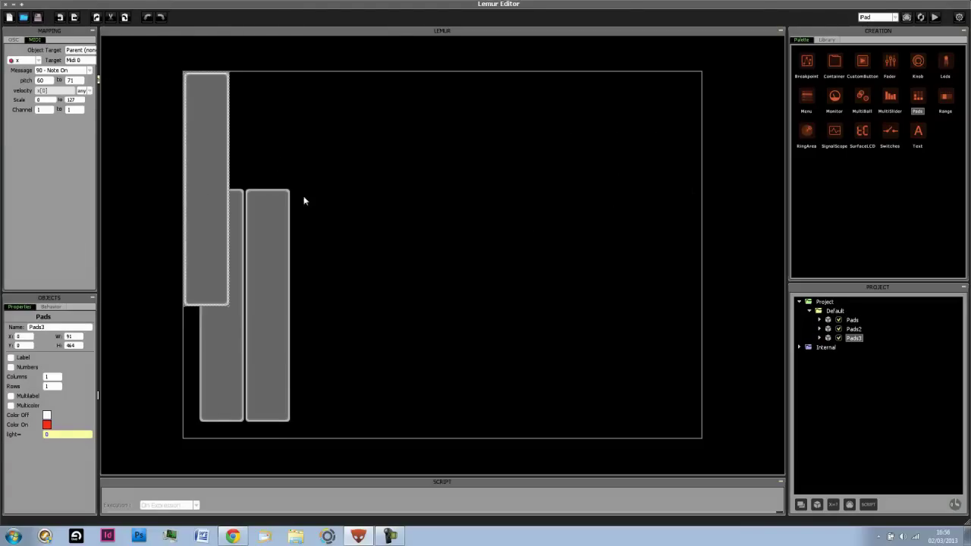
left_click_drag(228, 132, 325, 249)
key("ctrl+v")
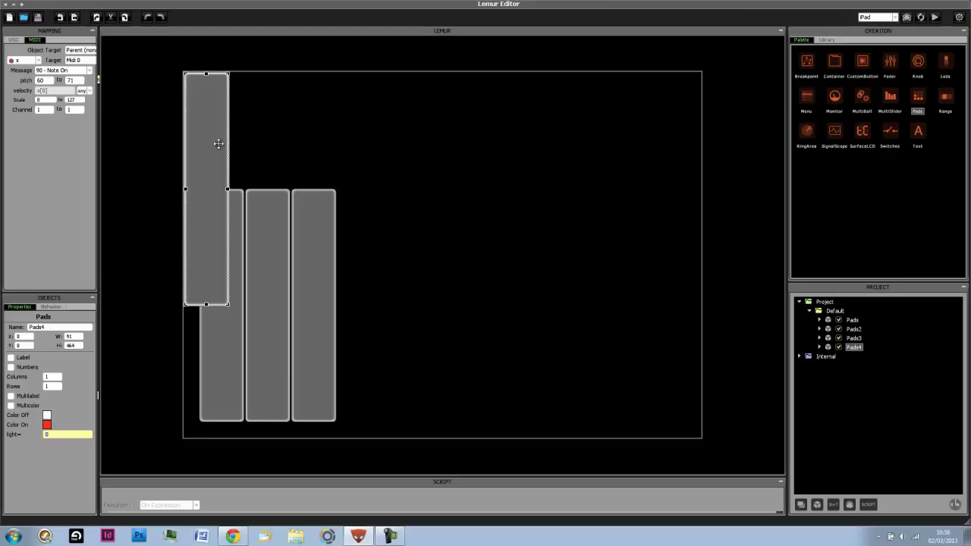
left_click_drag(215, 141, 370, 258)
key("ctrl+v")
left_click_drag(213, 113, 413, 229)
Step: Paste five more copies along the row to complete ten pads, Pads through Pads10
key("ctrl+v")
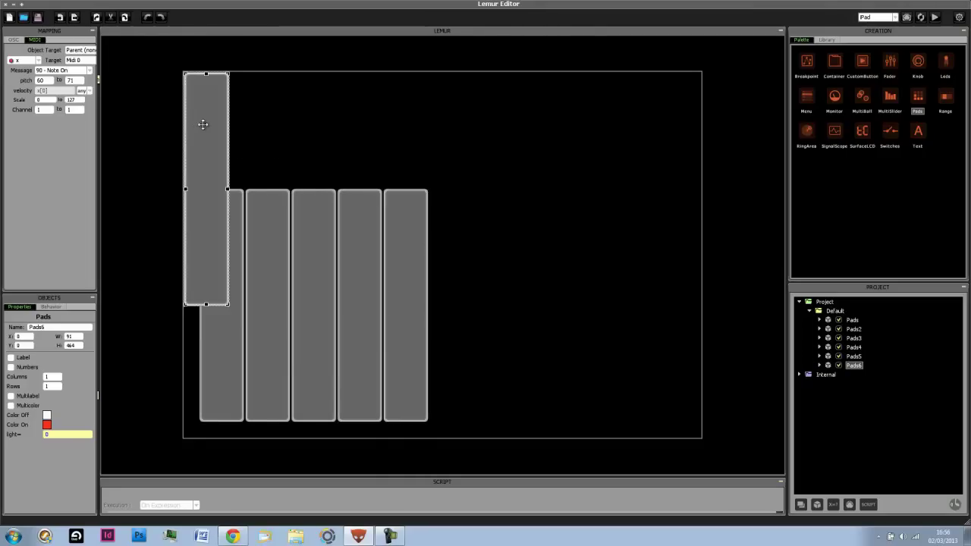
left_click_drag(242, 141, 449, 245)
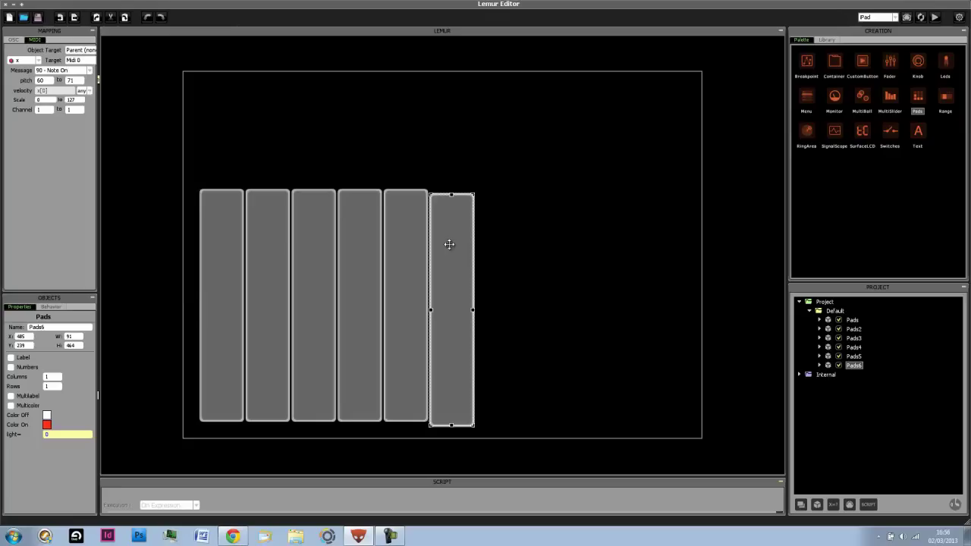
key("ctrl+v")
left_click_drag(214, 108, 498, 222)
key("ctrl+v")
left_click_drag(229, 129, 551, 238)
key("ctrl+v")
left_click_drag(229, 122, 594, 230)
key("ctrl+v")
left_click_drag(212, 124, 640, 241)
left_click(594, 167)
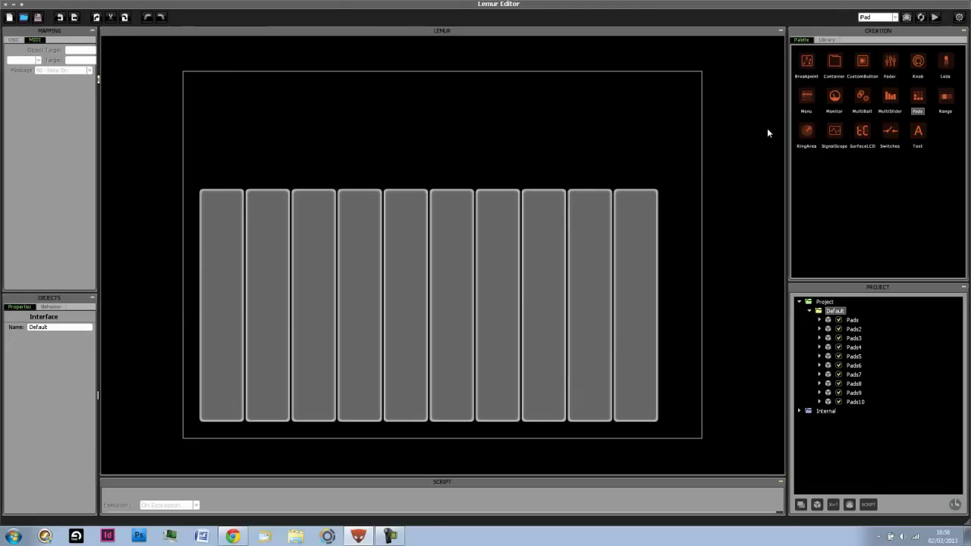
Step: Paste a new pad over the key row and shrink it into a short, narrow black key
key("ctrl+v")
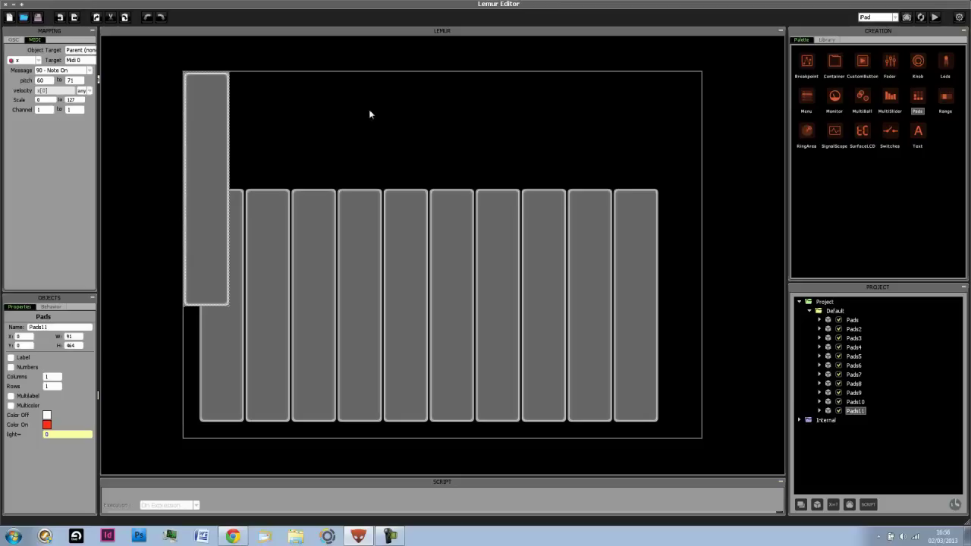
left_click_drag(215, 131, 253, 235)
left_click_drag(243, 419, 243, 315)
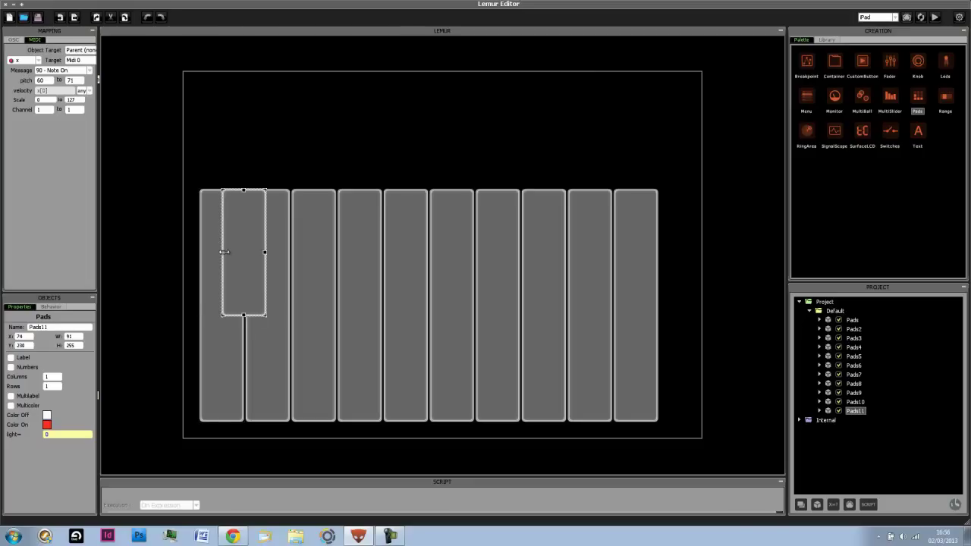
left_click_drag(225, 252, 233, 252)
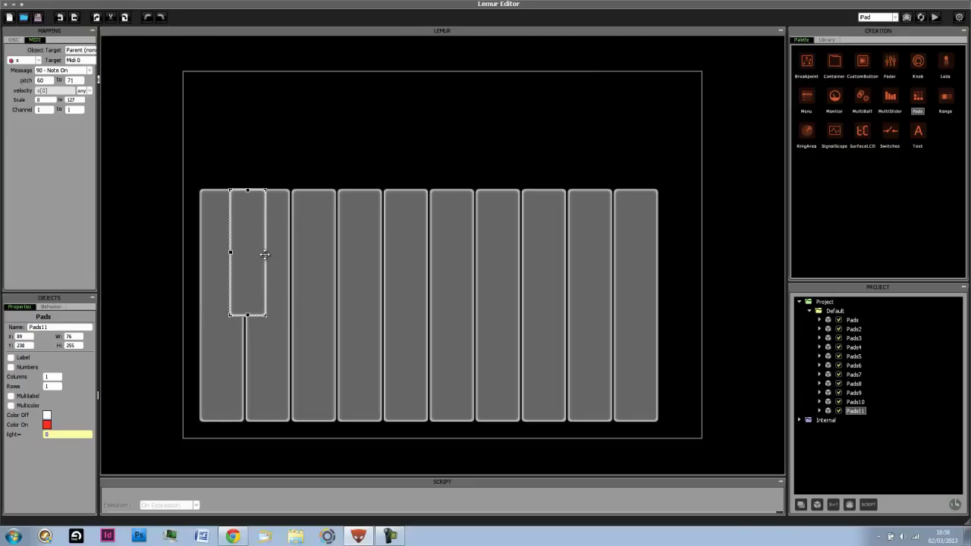
left_click_drag(264, 254, 259, 255)
Step: Copy the black key and place four duplicates between the white keys in piano pattern
key("ctrl+c")
key("ctrl+v")
left_click_drag(212, 122, 299, 234)
key("ctrl+v")
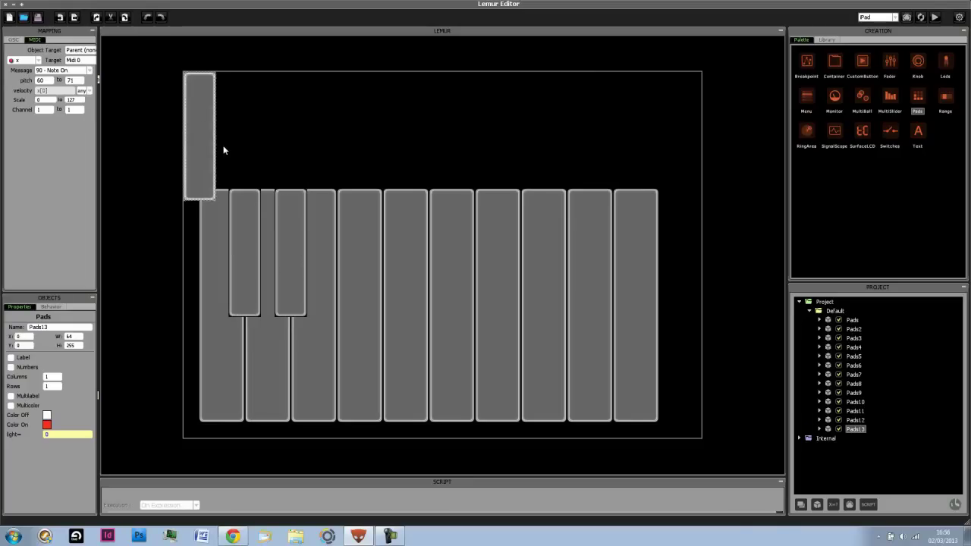
left_click_drag(213, 134, 387, 245)
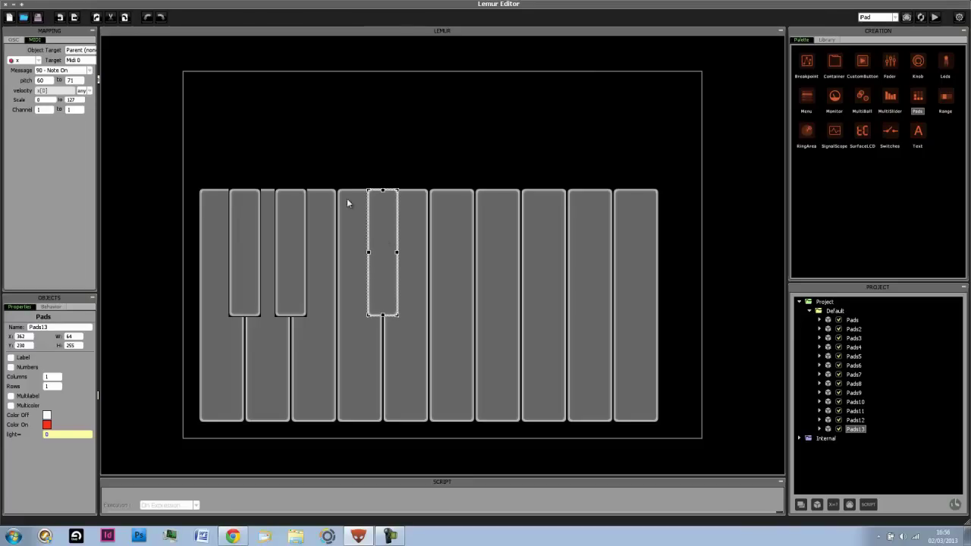
key("ctrl+v")
left_click_drag(209, 140, 436, 234)
key("ctrl+v")
left_click_drag(199, 124, 470, 242)
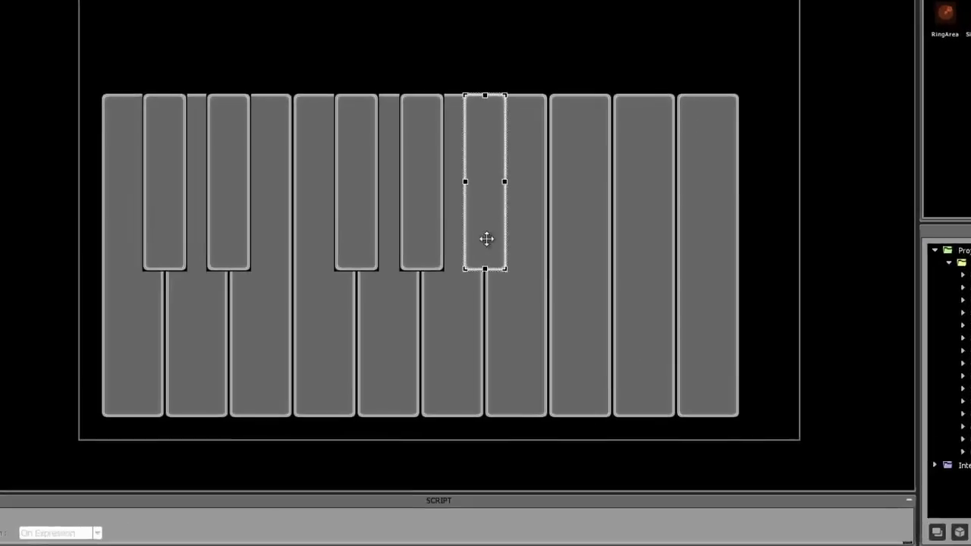
Step: Copy a black key and place two more between the eighth–ninth and final white keys
left_click(476, 306)
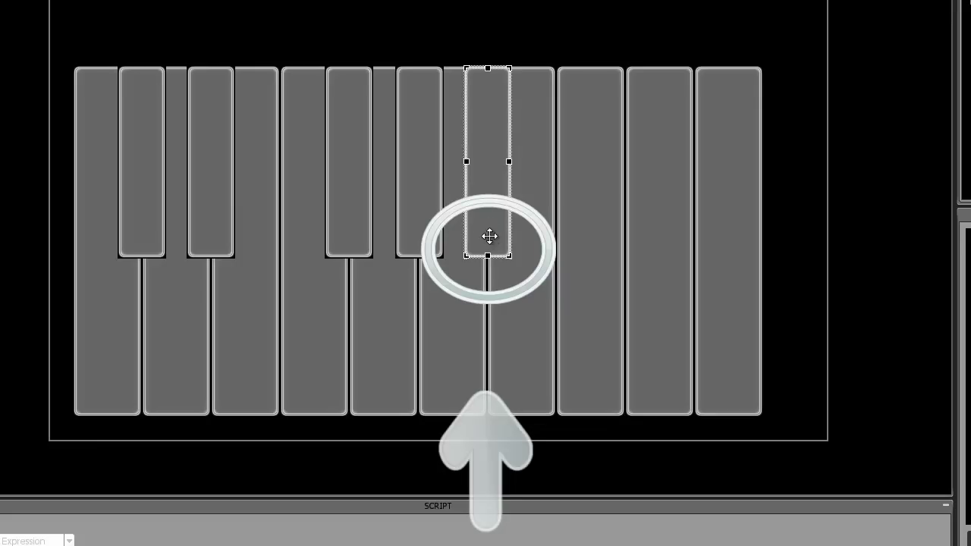
left_click(485, 276)
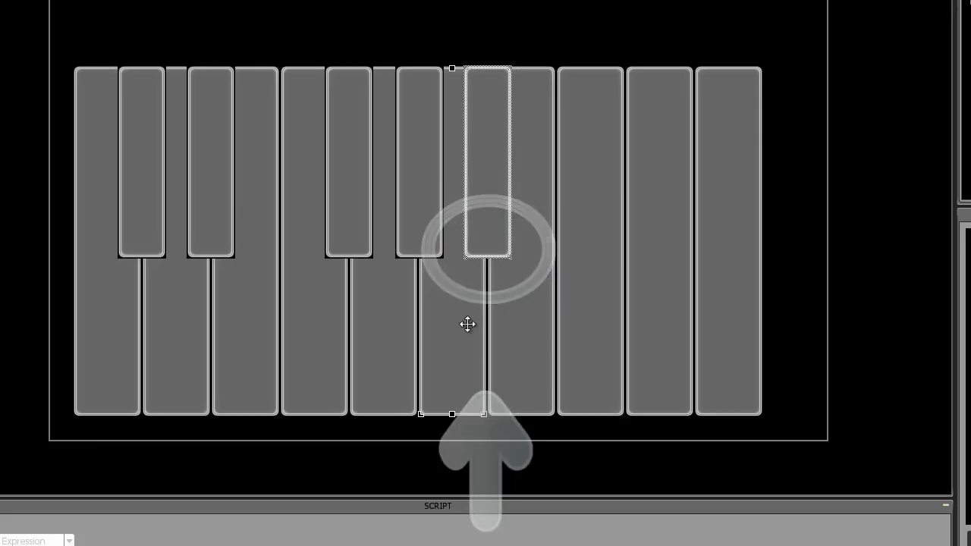
left_click(486, 232)
key("ctrl+c")
key("ctrl+v")
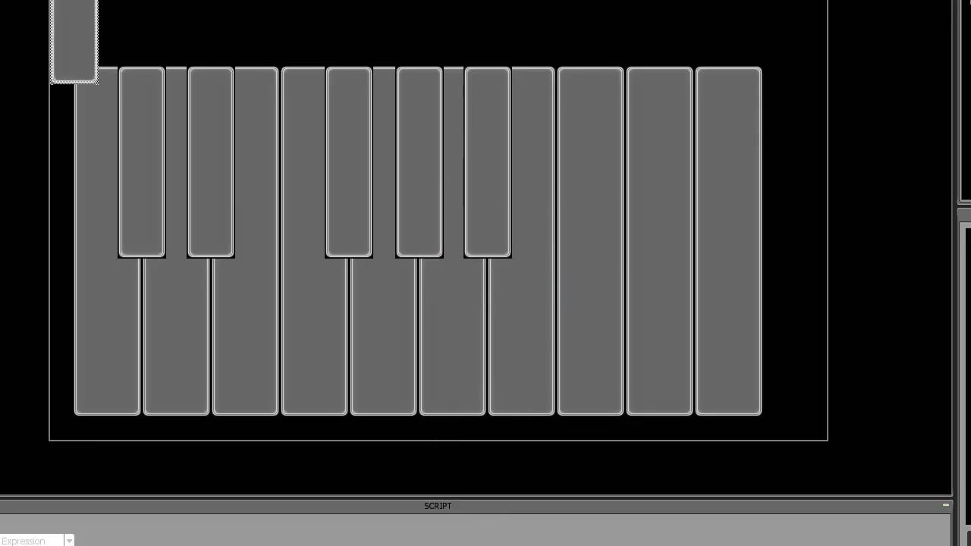
left_click_drag(74, 38, 645, 135)
key("ctrl+v")
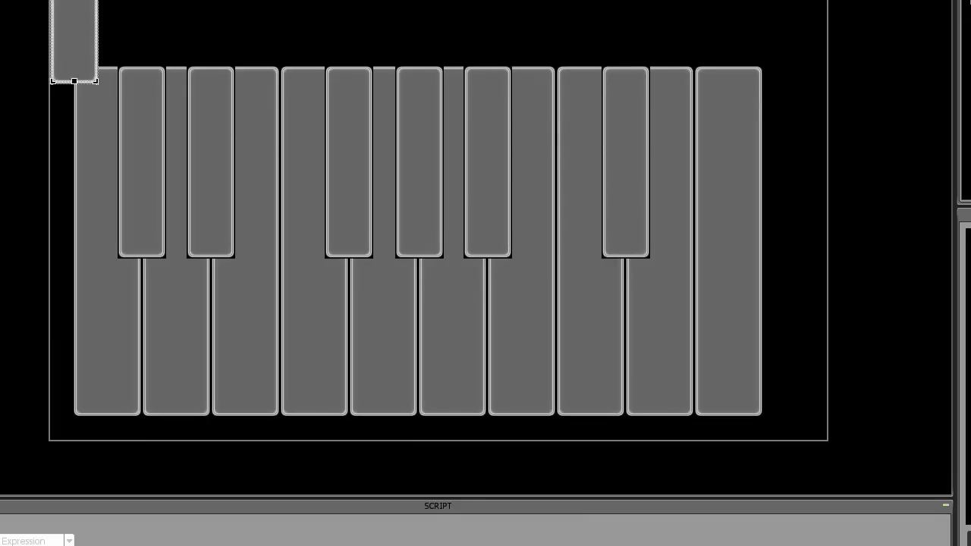
left_click_drag(73, 38, 687, 107)
Step: Select all seven black-key pads, Pads11–Pads17, excluding the white key
left_click(623, 104, "shift")
left_click(484, 112, "shift")
left_click(402, 125, "shift")
left_click(332, 126, "shift")
left_click(252, 124, "shift")
left_click(211, 121, "shift")
left_click(139, 101, "shift")
left_click(245, 318, "shift")
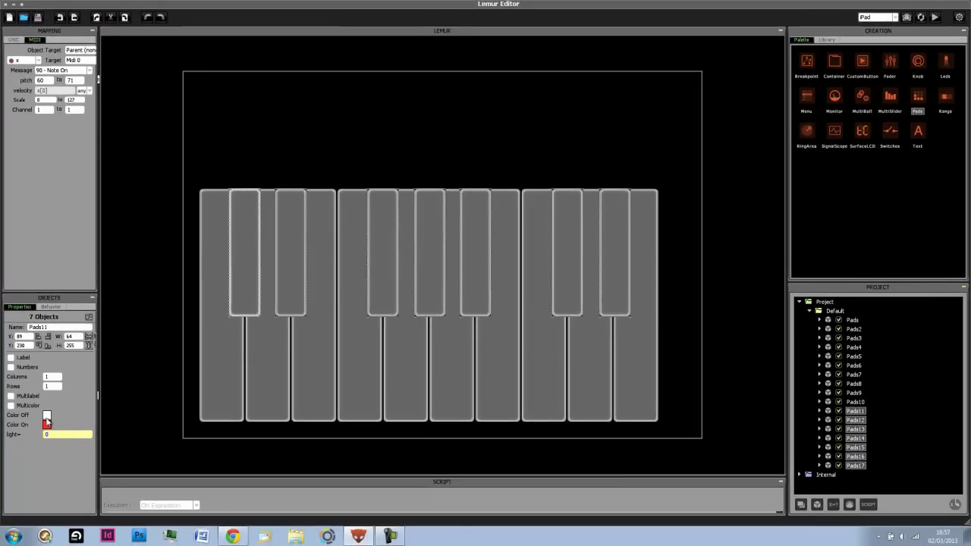
Step: Set the selected black keys' colour to a dark navy, almost black
left_click(46, 422)
left_click(92, 441)
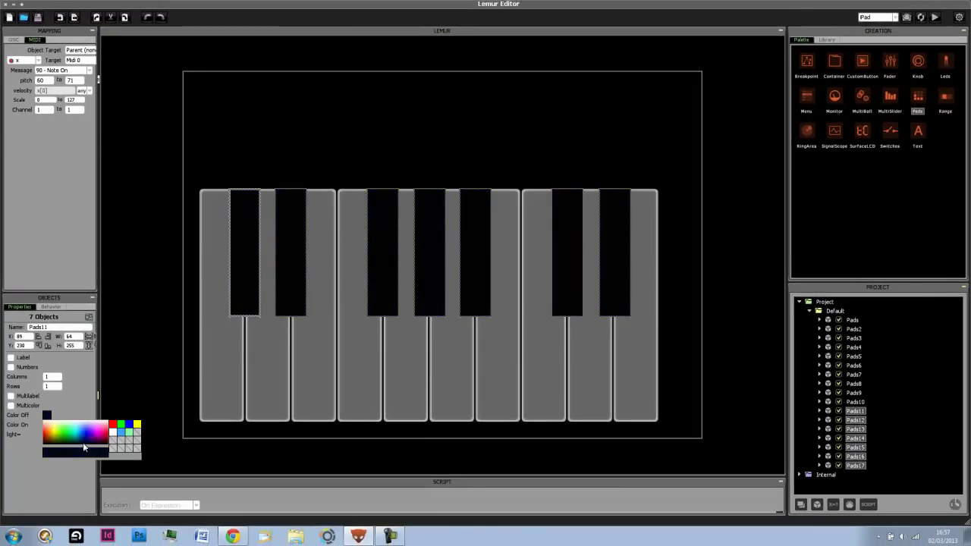
left_click(215, 381)
left_click_drag(187, 391, 680, 434)
Step: Marquee-select the ten white-key pads and set their Color Off to light teal
left_click(47, 416)
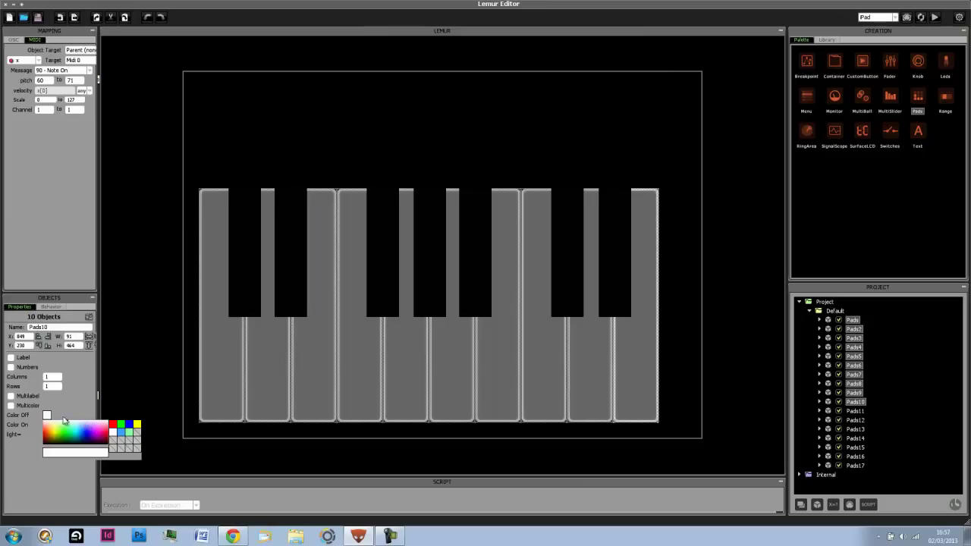
left_click(287, 171)
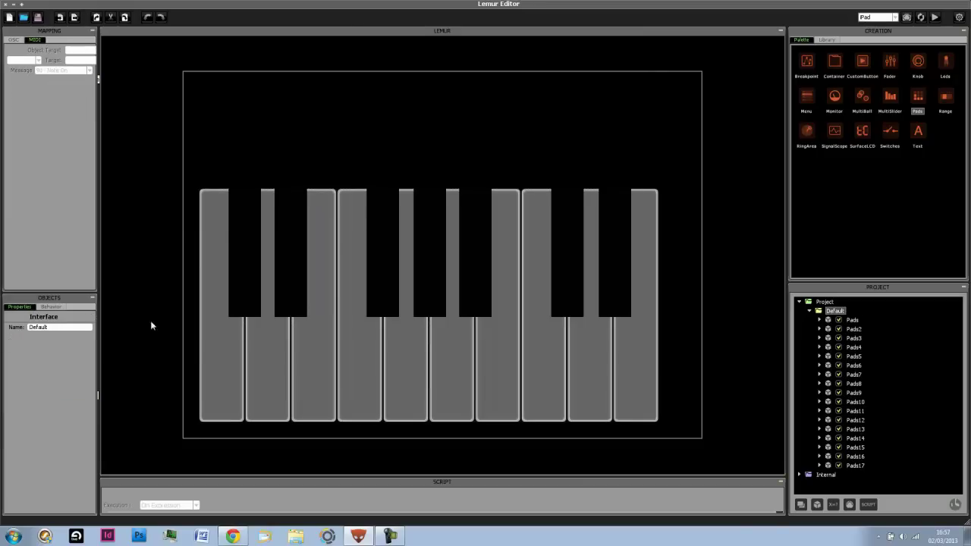
left_click_drag(197, 408, 705, 440)
left_click(47, 416)
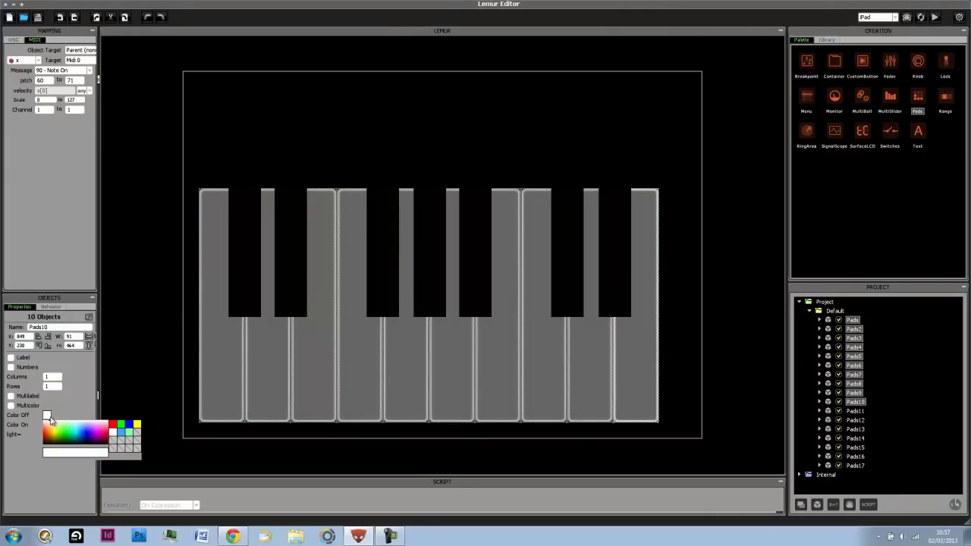
left_click_drag(52, 427, 78, 431)
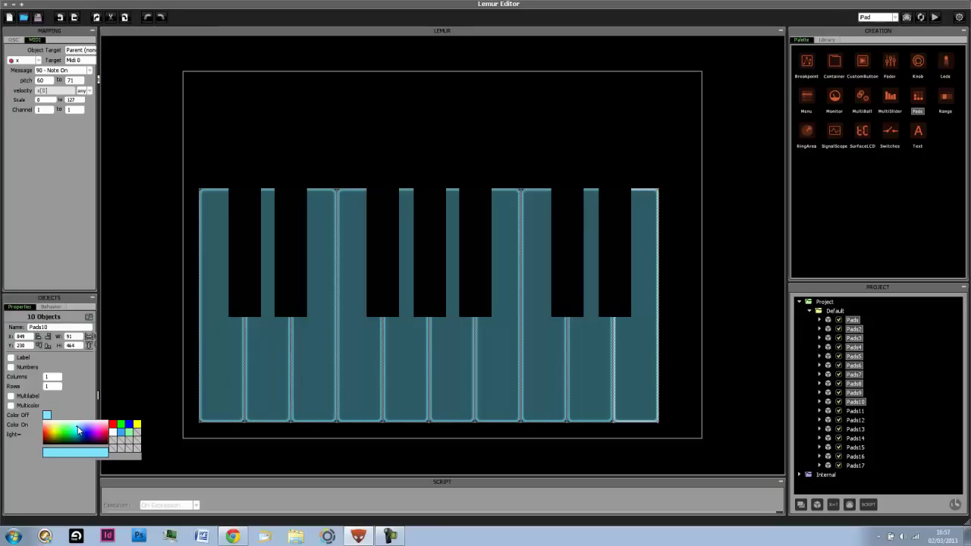
left_click(259, 164)
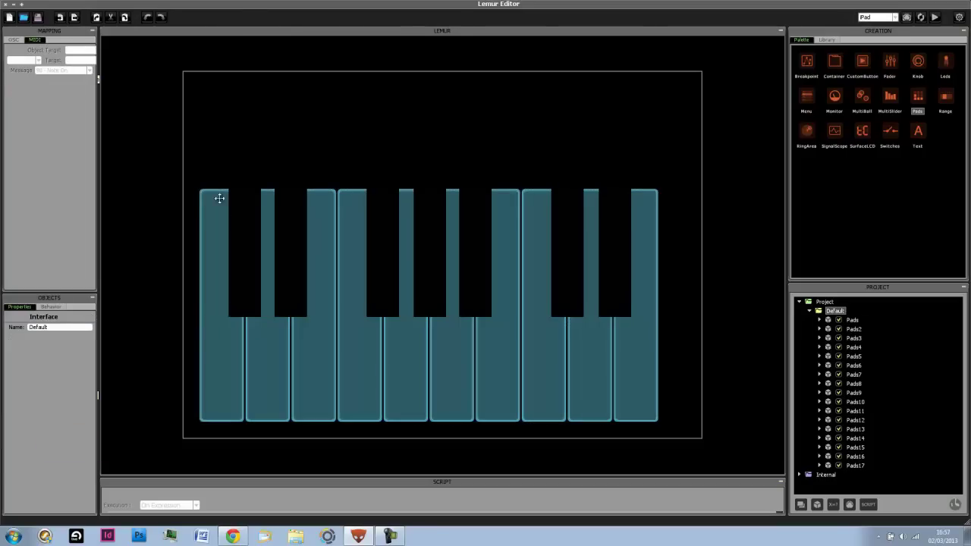
left_click_drag(186, 369, 669, 411)
left_click(48, 416)
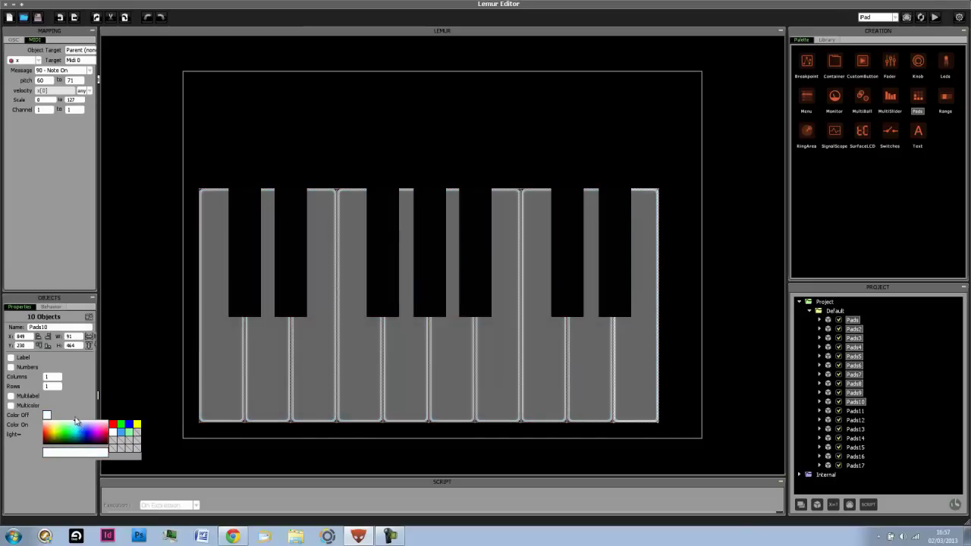
left_click(190, 147)
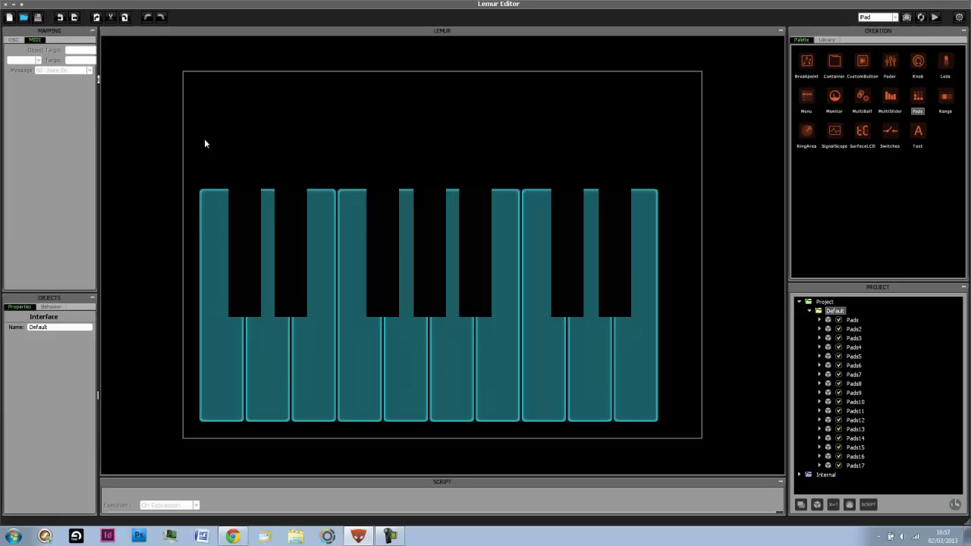
Step: Select several white and black keys, entering pitch values 60 and 64 in the MIDI mapping
left_click(209, 357)
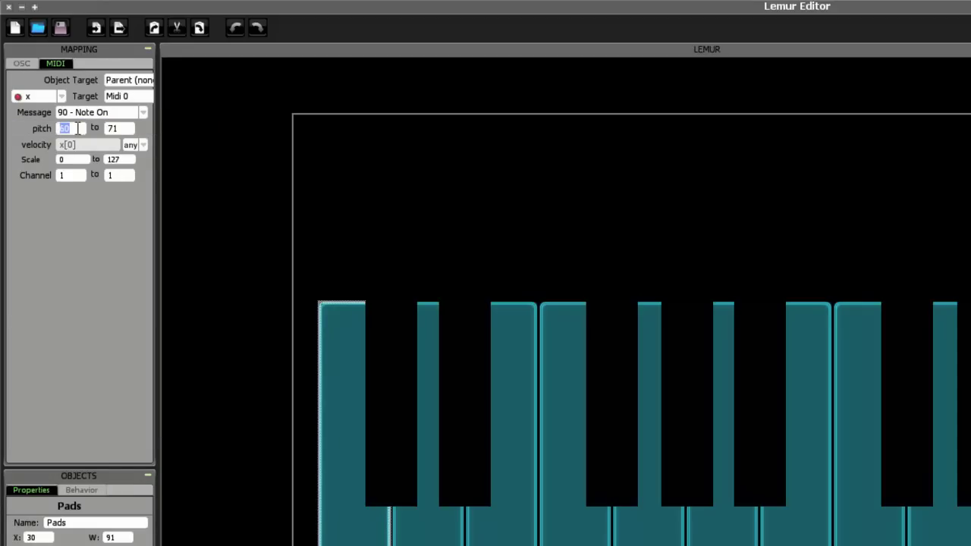
left_click(410, 349)
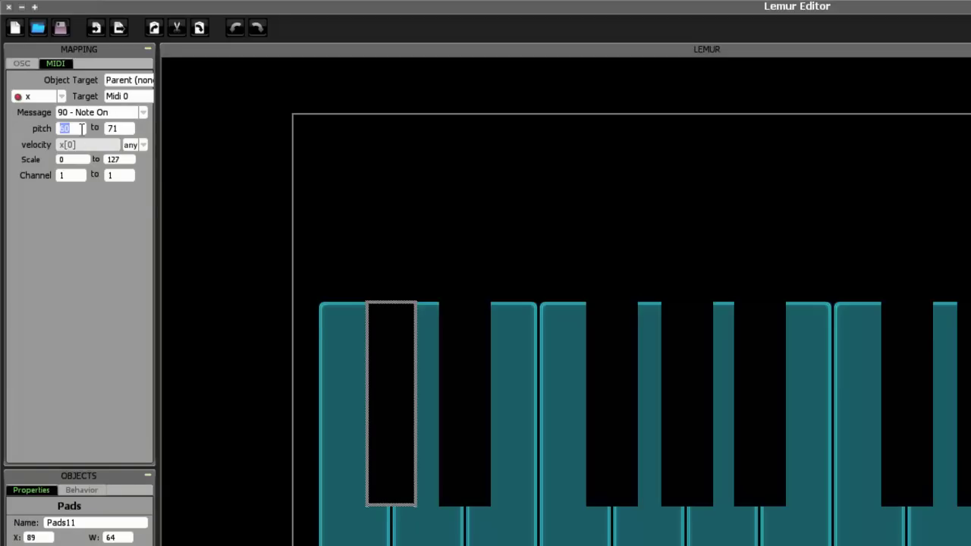
type("60")
left_click(427, 305)
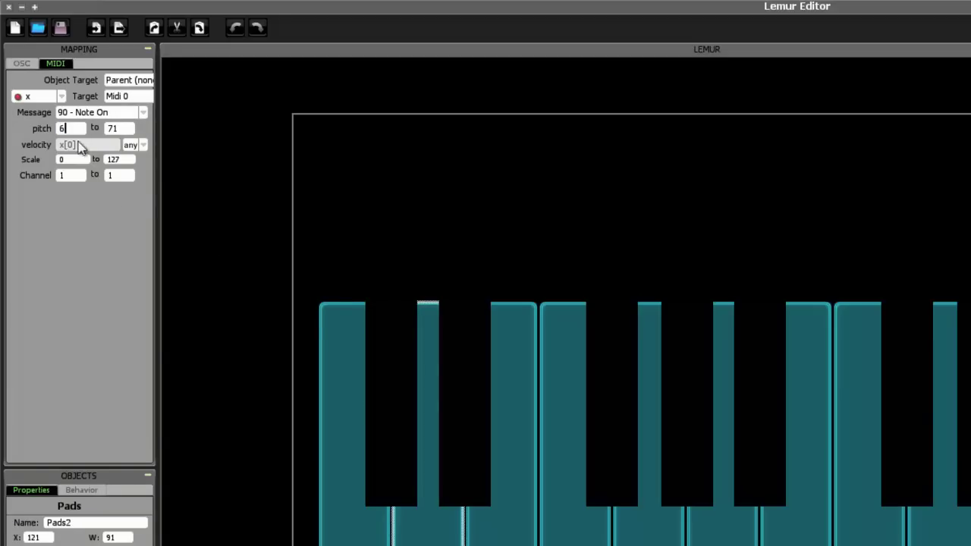
left_click(470, 355)
double_click(69, 128)
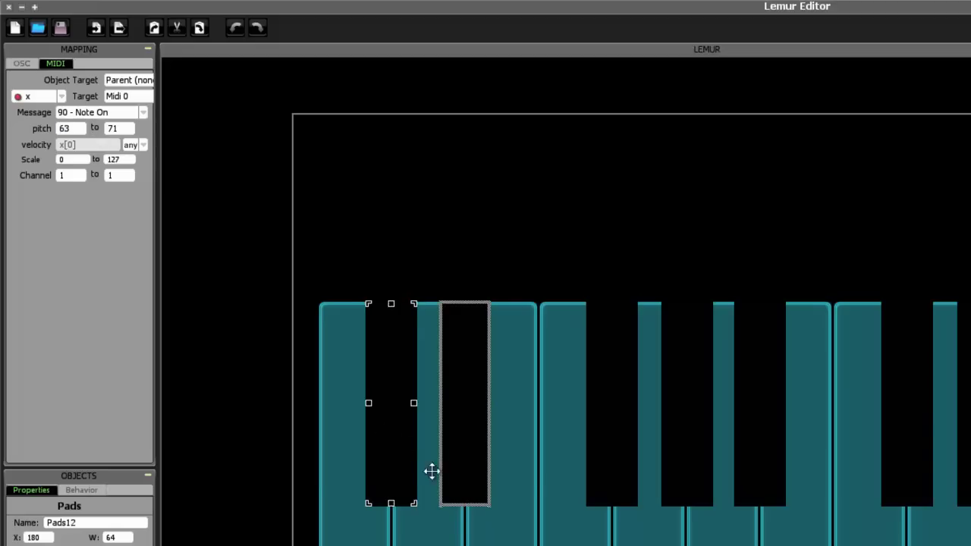
left_click(472, 521)
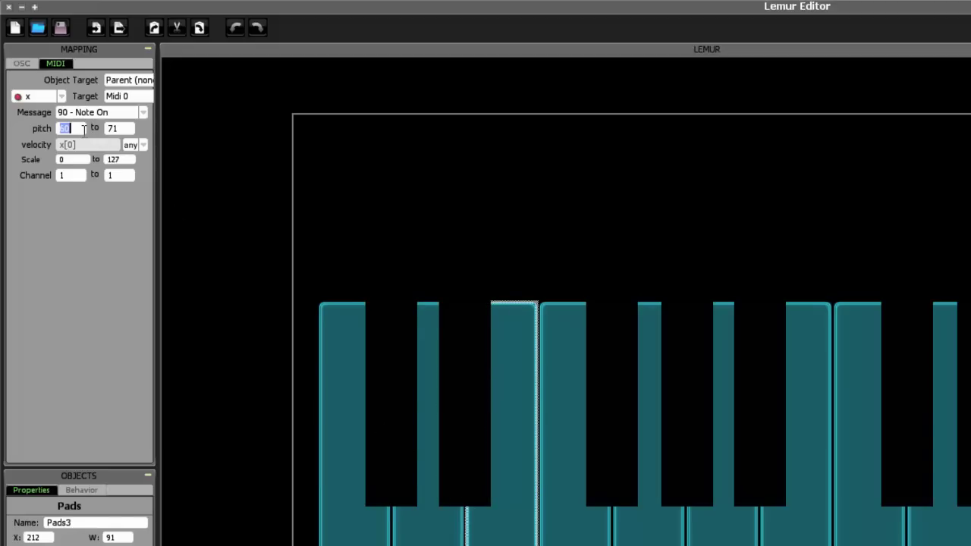
type("64")
left_click(546, 488)
Step: Set black key Pads13's MIDI pitch to 64
left_click(612, 408)
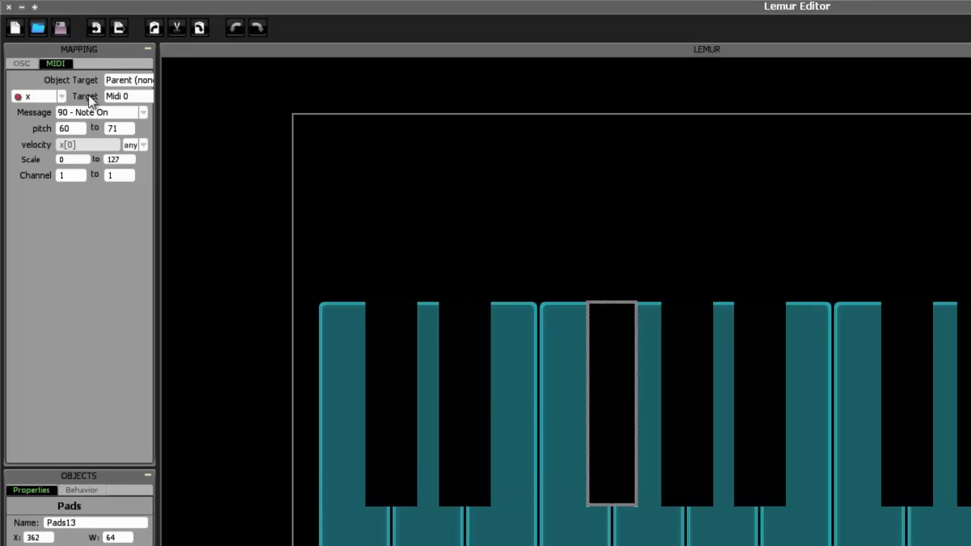
type("64")
left_click(661, 425)
Step: Keep Pads5 on Note On, set its pitch to 67, and deselect it
left_click(660, 508)
left_click(86, 116)
left_click(82, 141)
left_click(72, 128)
type("67")
left_click(407, 168)
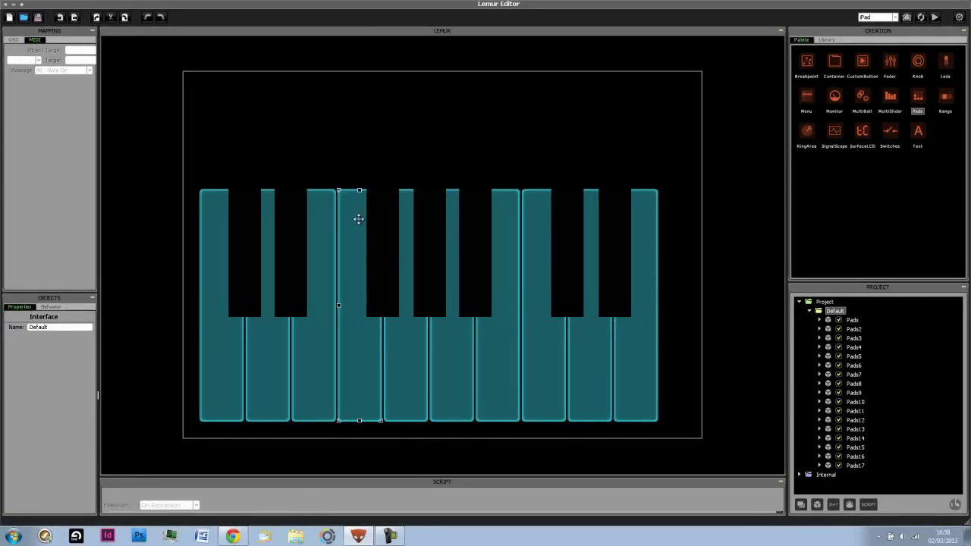
Step: Play the first, fourth and fifth white keys, then select the first white key Pads
left_click(220, 347)
left_click(224, 361)
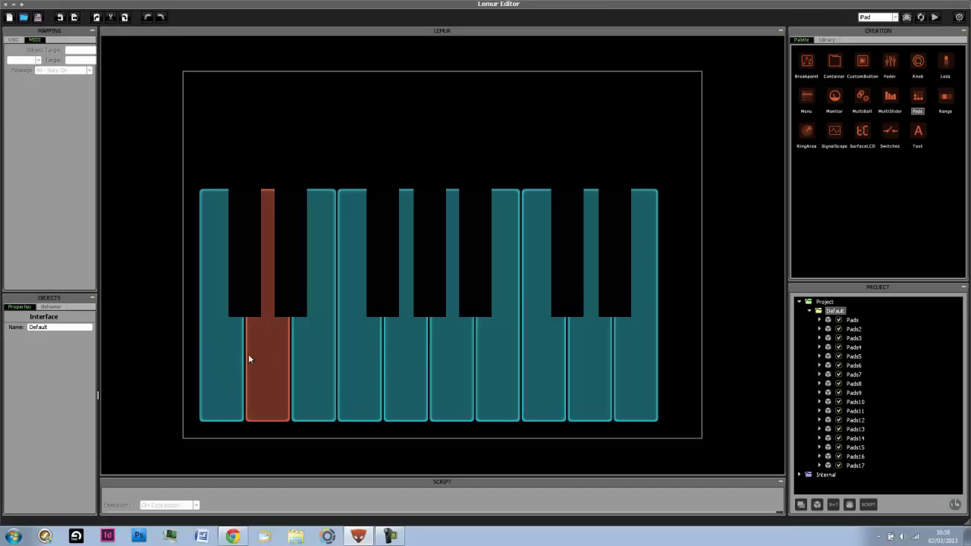
left_click(221, 364)
left_click(360, 361)
left_click(409, 362)
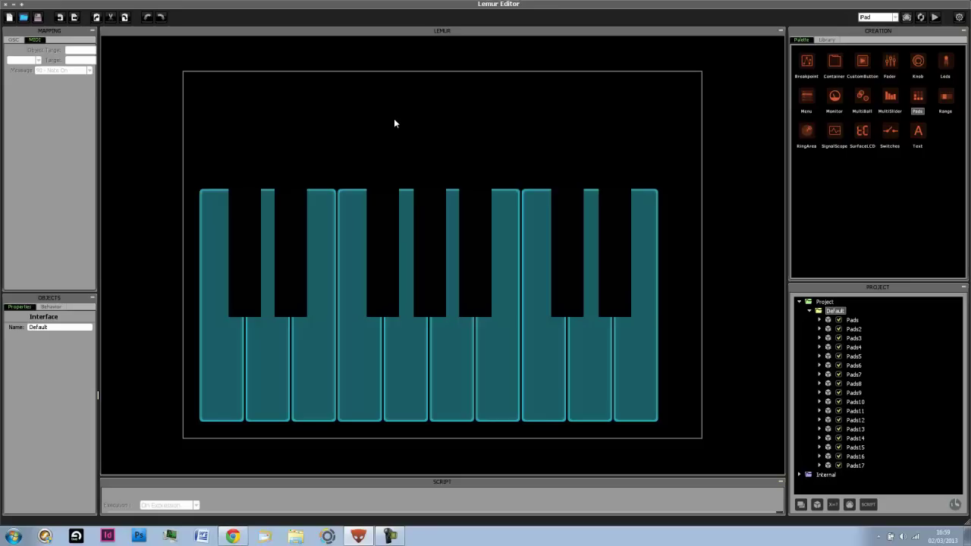
left_click(229, 347)
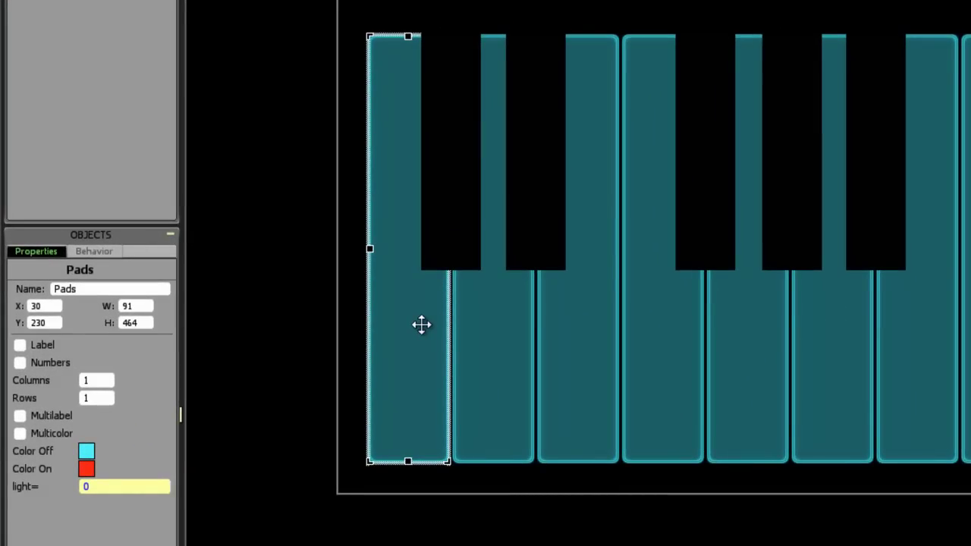
Step: Set the first white key's Color Off to navy blue and Pads5's to green
left_click(85, 452)
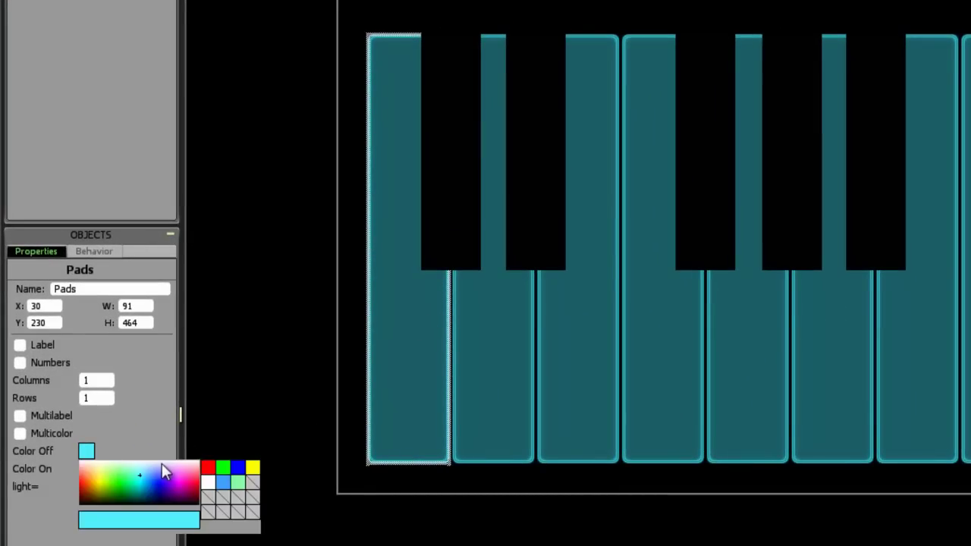
left_click_drag(159, 472, 153, 482)
left_click(738, 364)
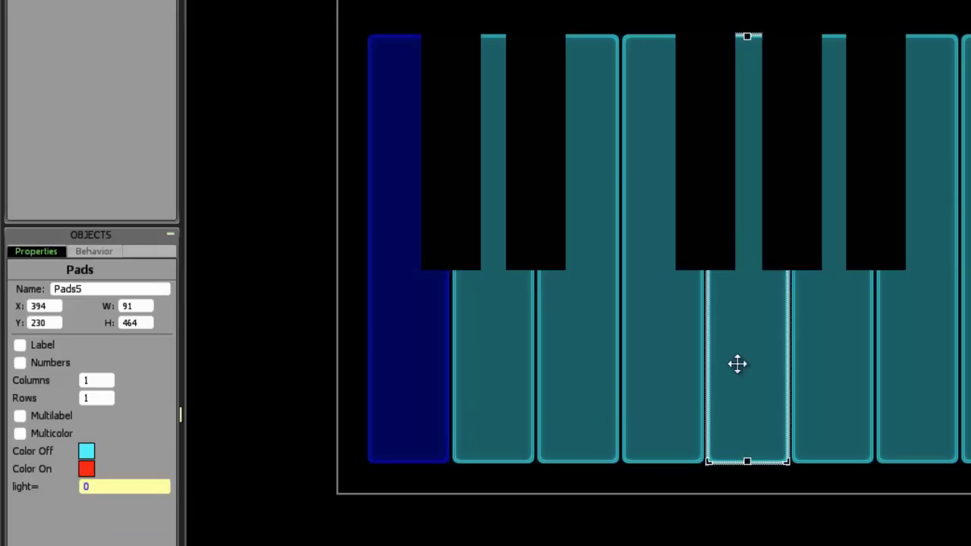
left_click(87, 452)
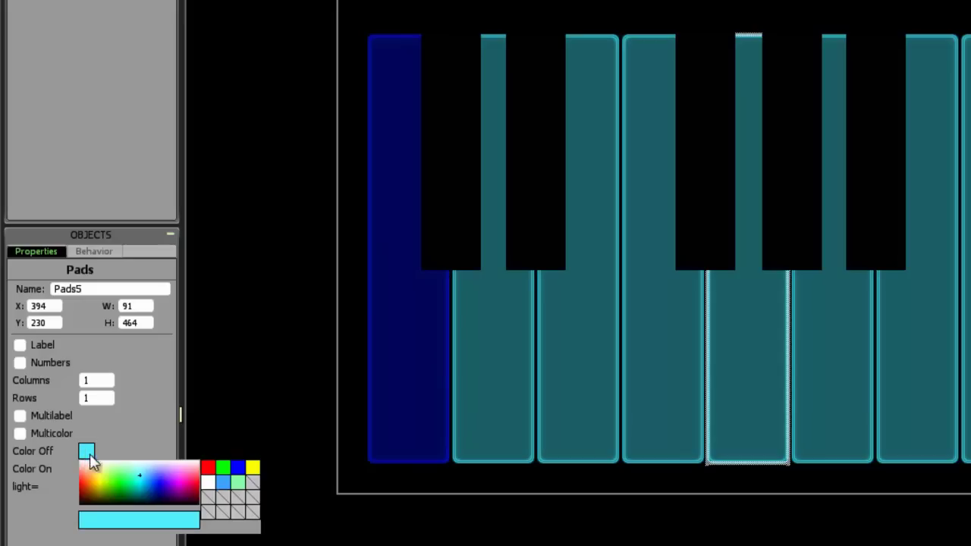
left_click(128, 475)
Step: Set Pads3's Color Off to yellow and black key Pads12's to purple
left_click(589, 345)
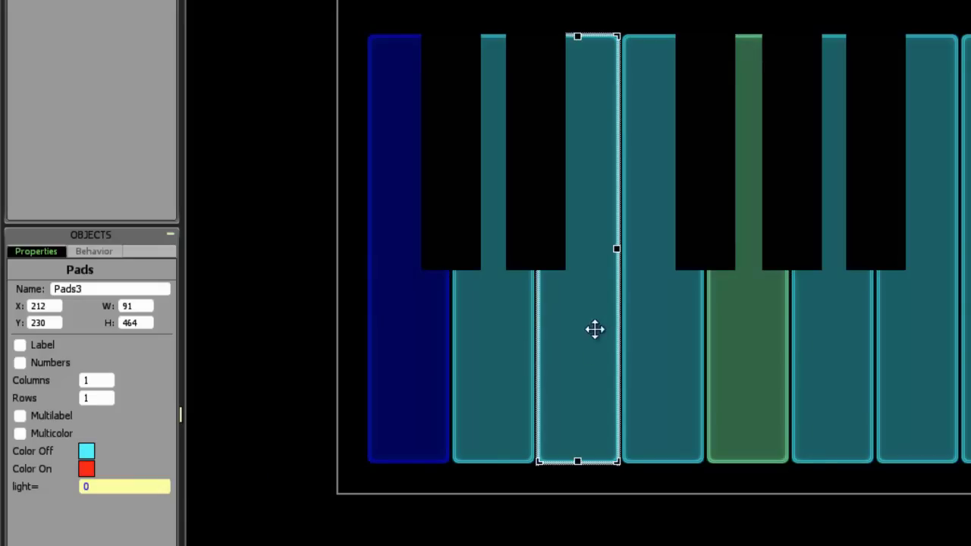
left_click(87, 452)
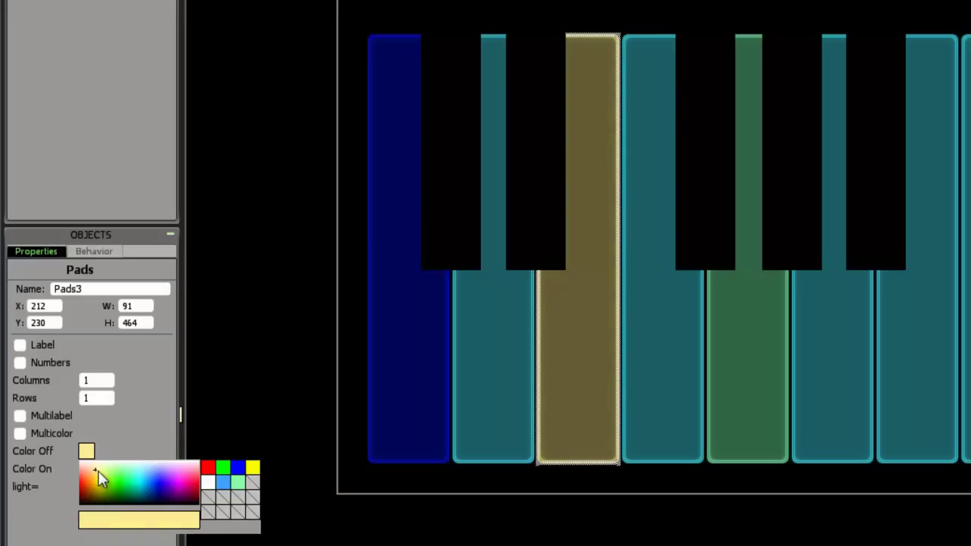
left_click(544, 210)
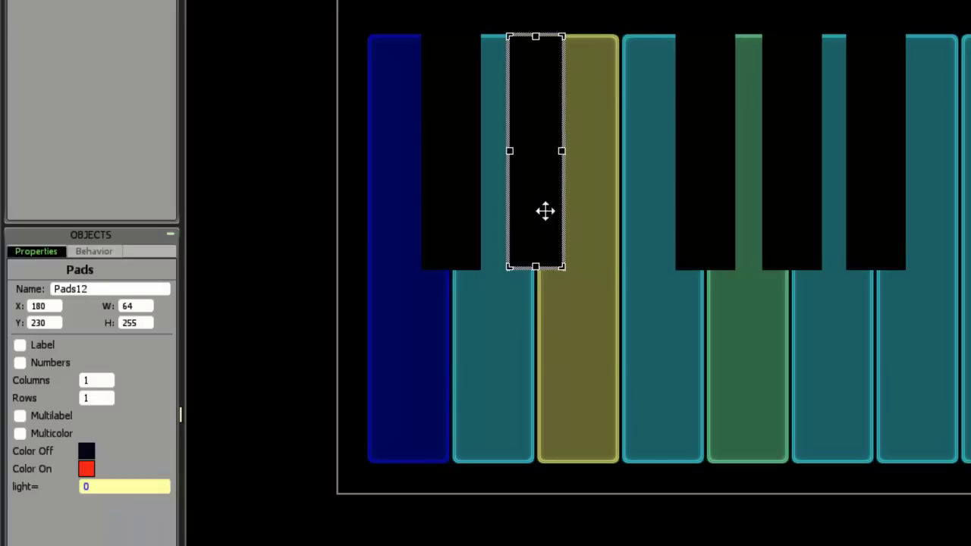
left_click(85, 466)
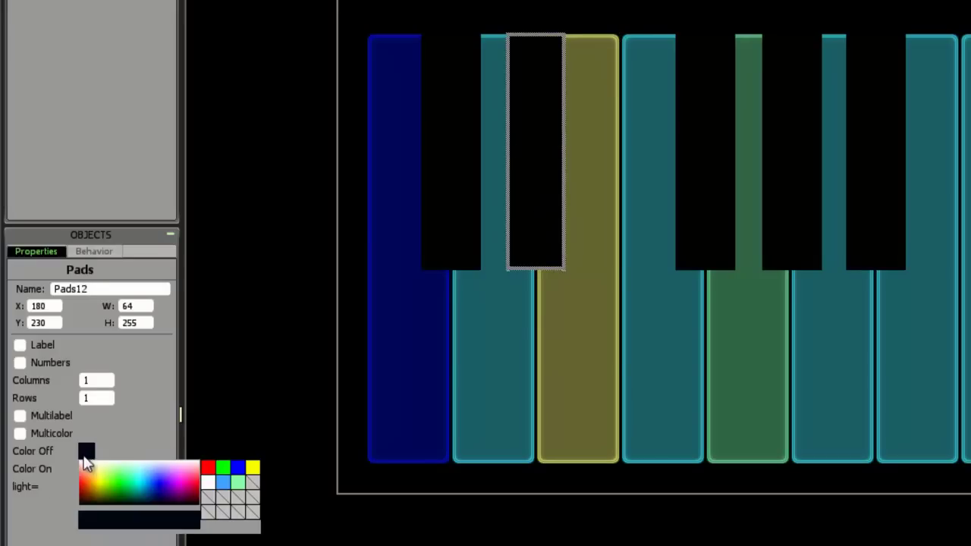
left_click(164, 484)
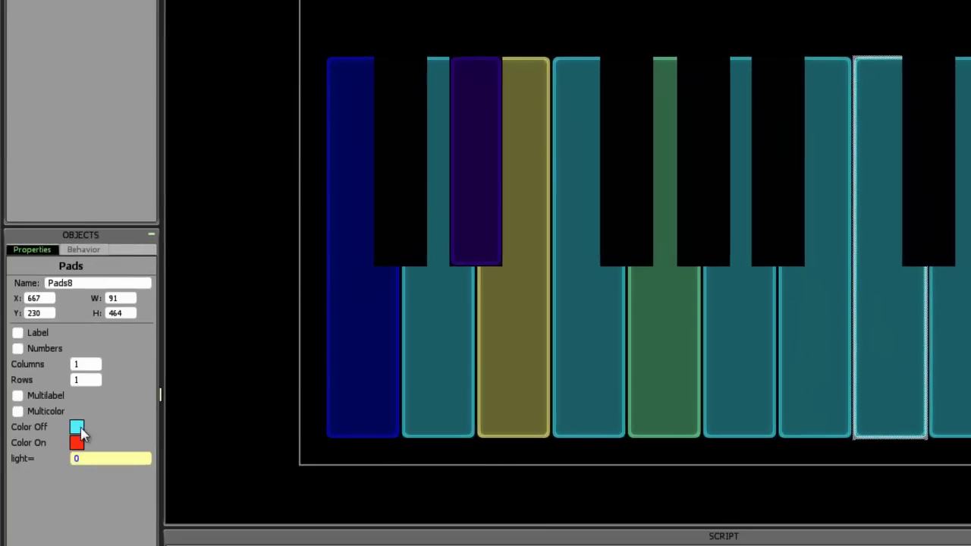
Step: Set Pads8's Color Off to salmon red and save it as a custom swatch
left_click(79, 427)
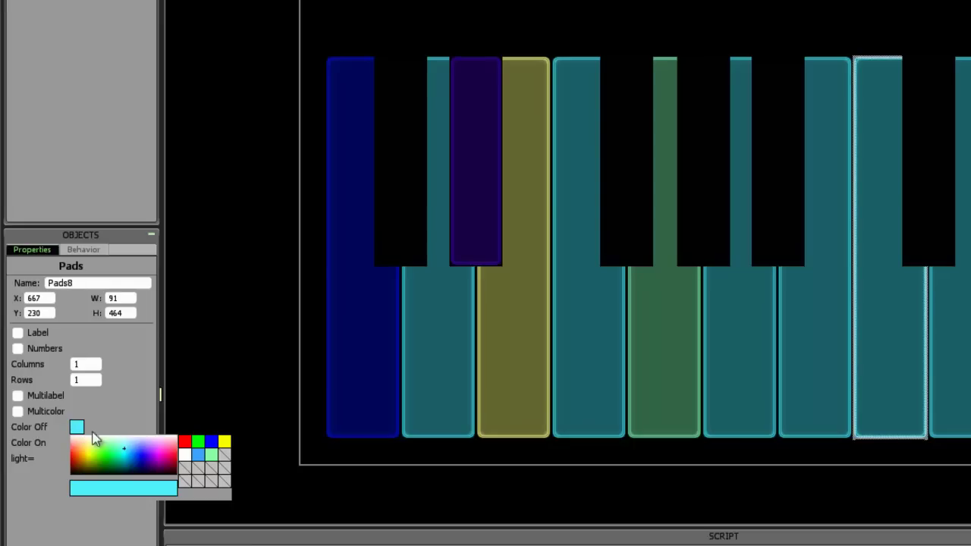
left_click(211, 445)
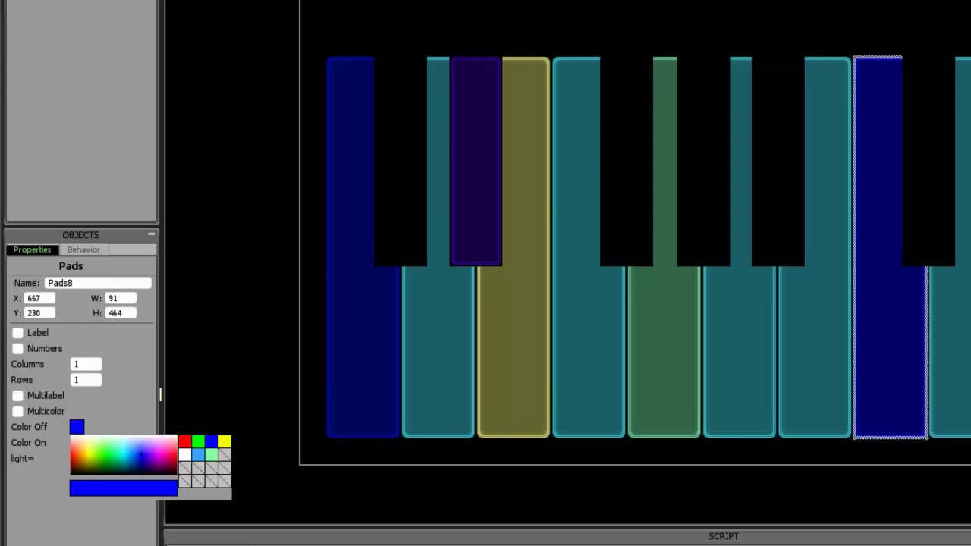
left_click(313, 425)
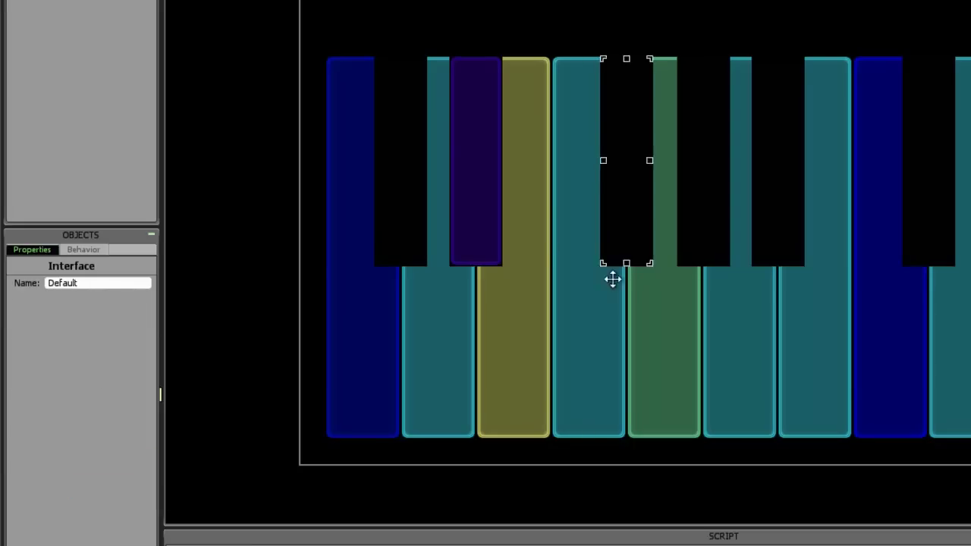
left_click(898, 338)
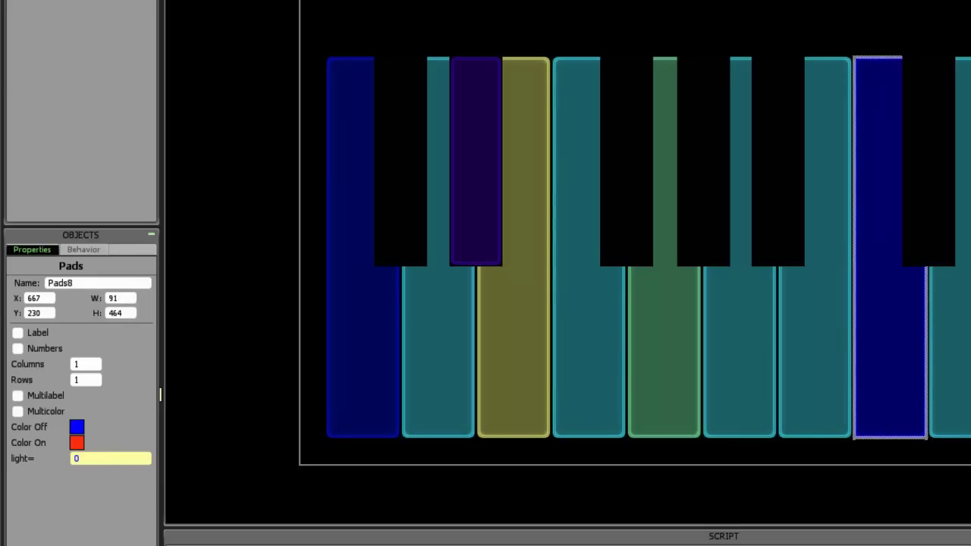
left_click(77, 427)
left_click_drag(131, 454, 174, 453)
left_click_drag(159, 498, 225, 458)
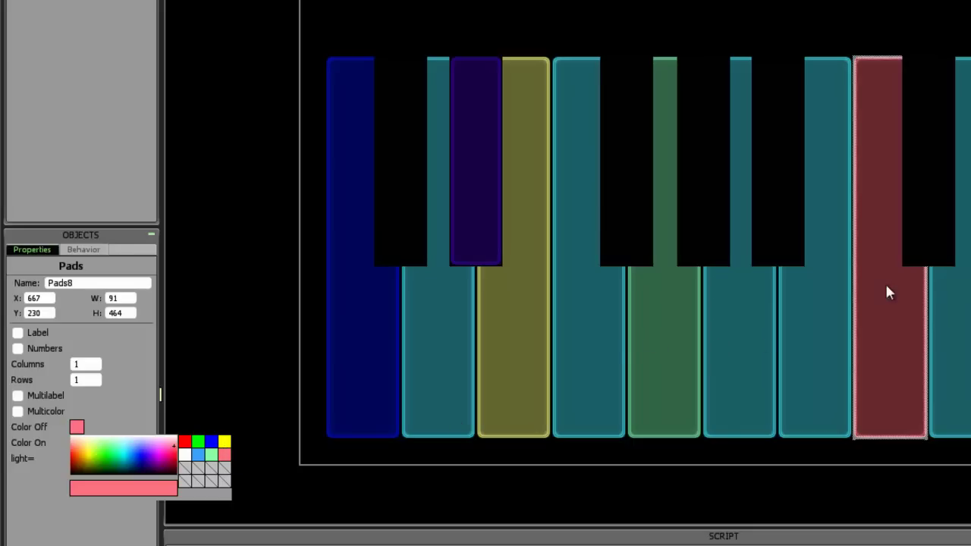
Step: Apply the saved salmon swatch to the first white key, Pads
left_click(380, 327)
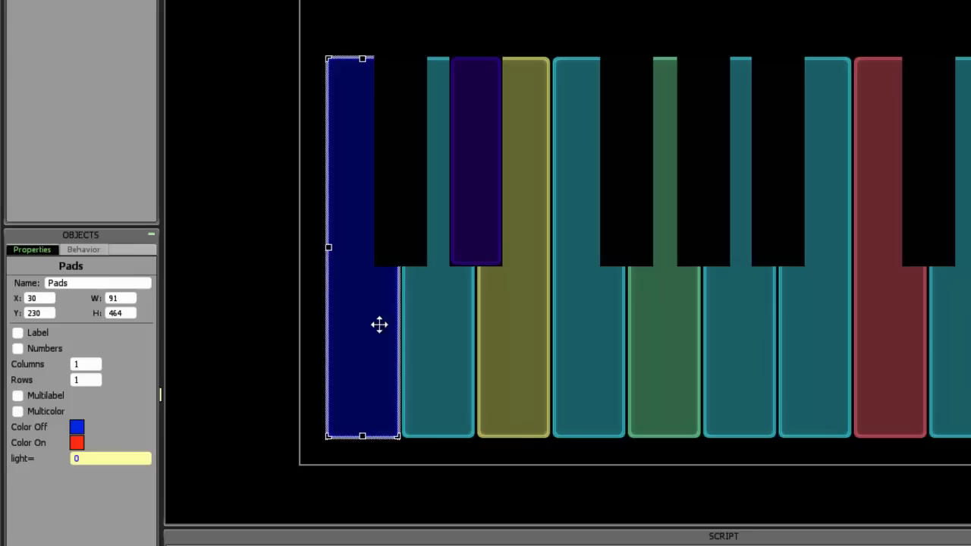
left_click(78, 428)
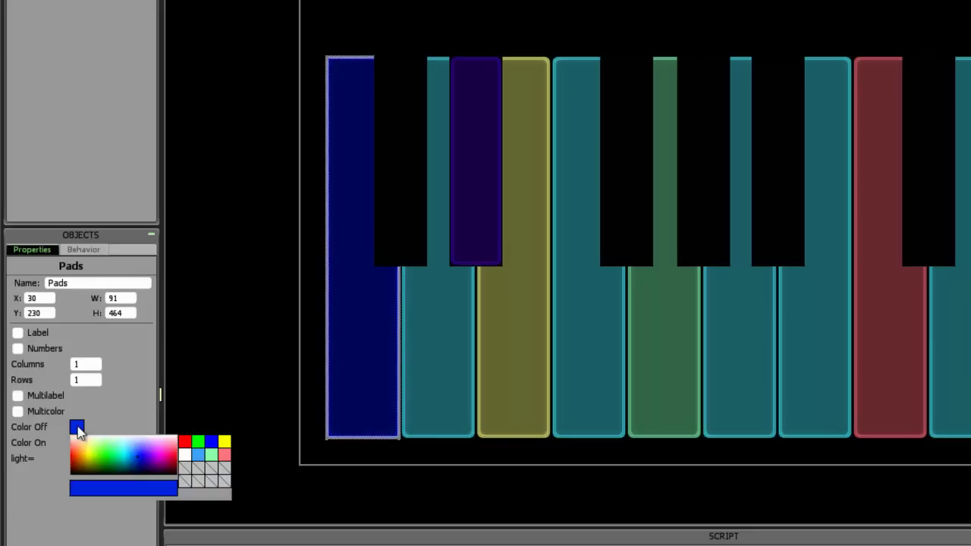
left_click(225, 457)
left_click(315, 273)
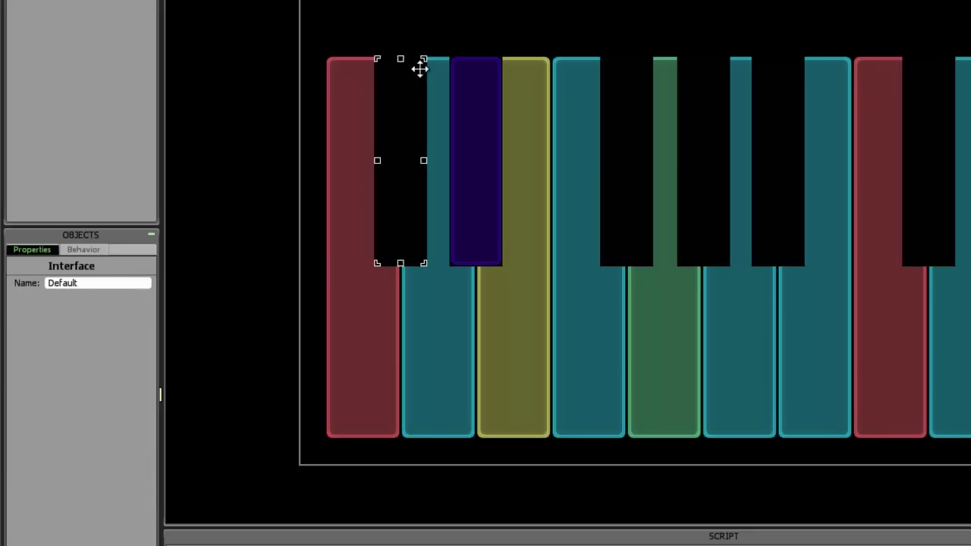